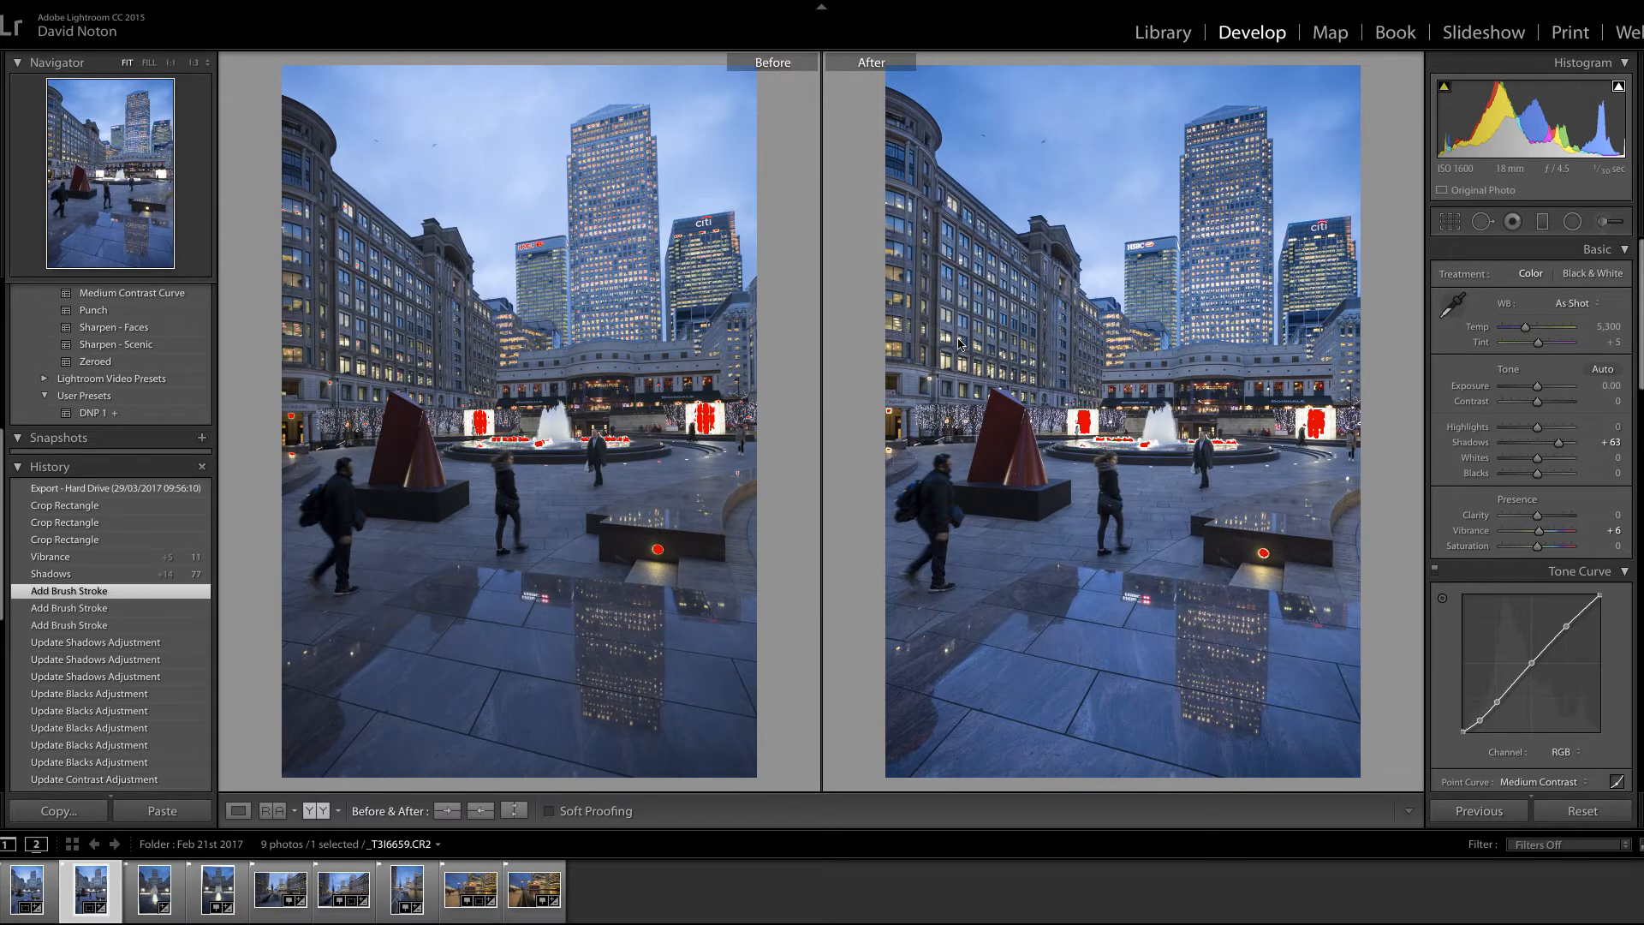
Step: Reset all develop settings of the selected city square photo and apply the DNP 1 user preset
click(1161, 35)
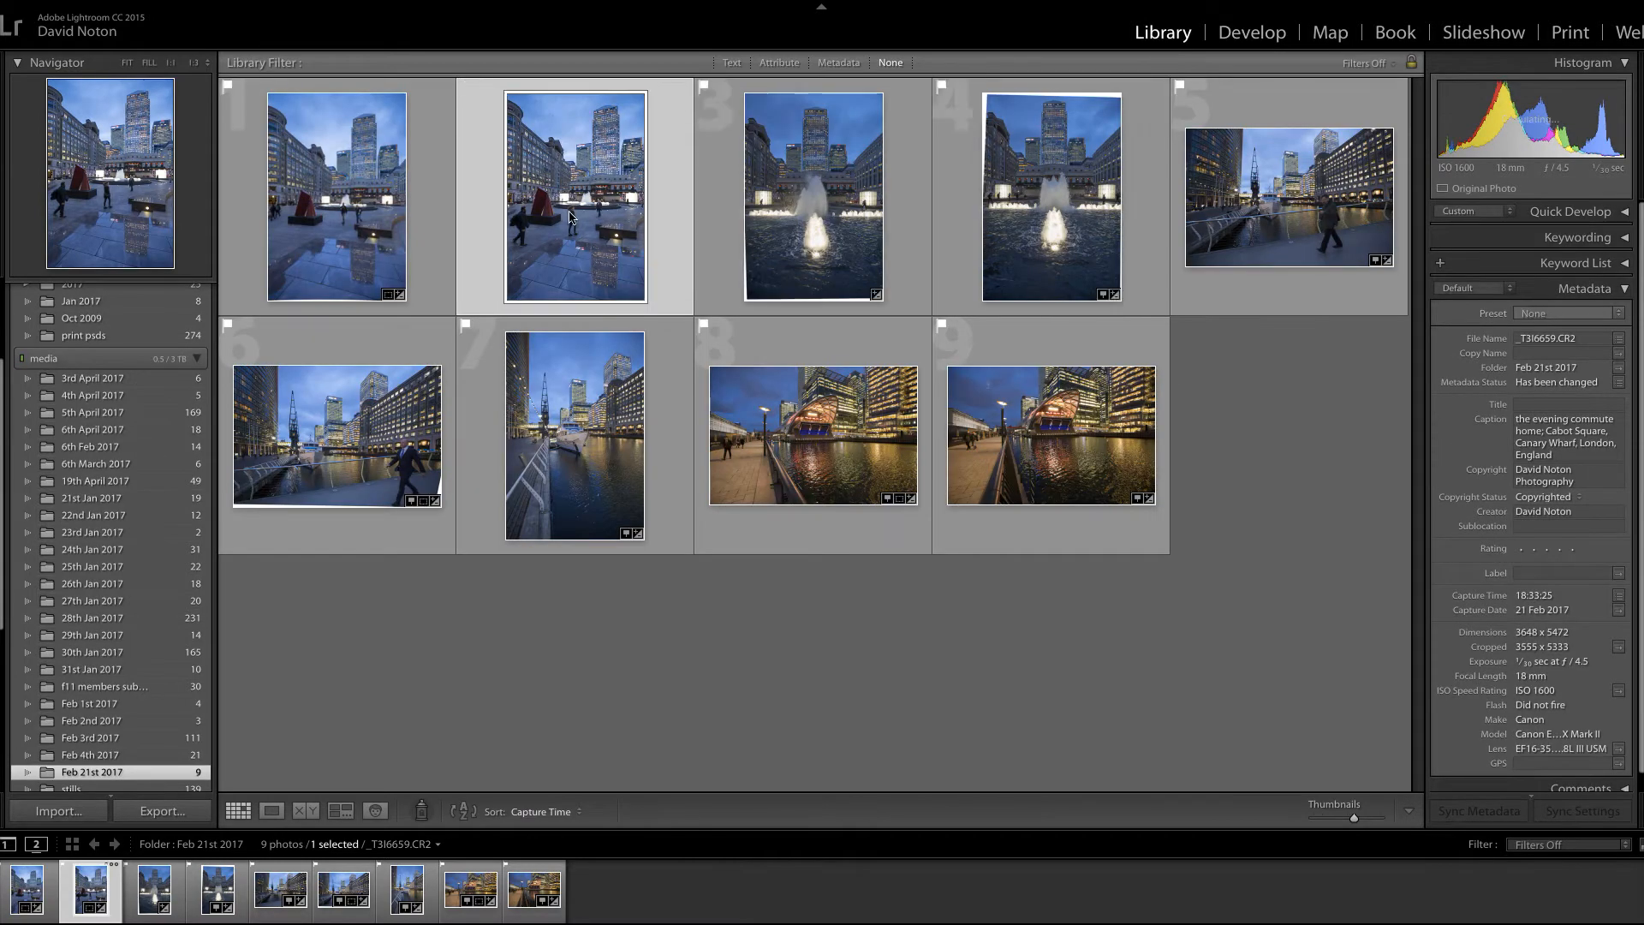
click(1254, 35)
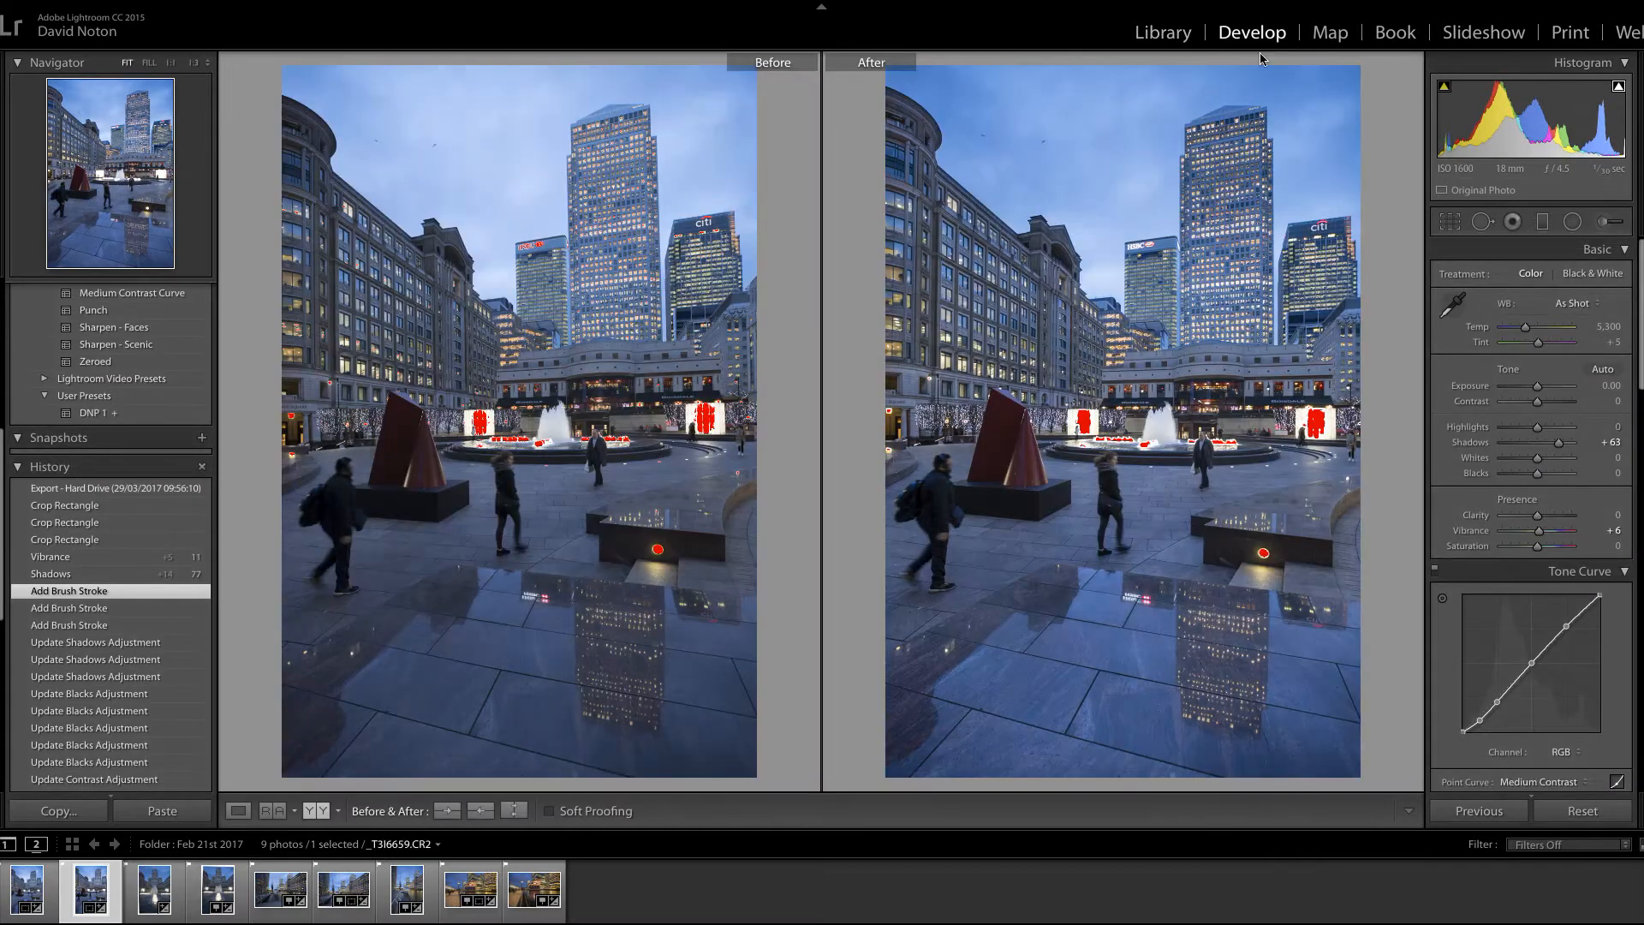
click(238, 811)
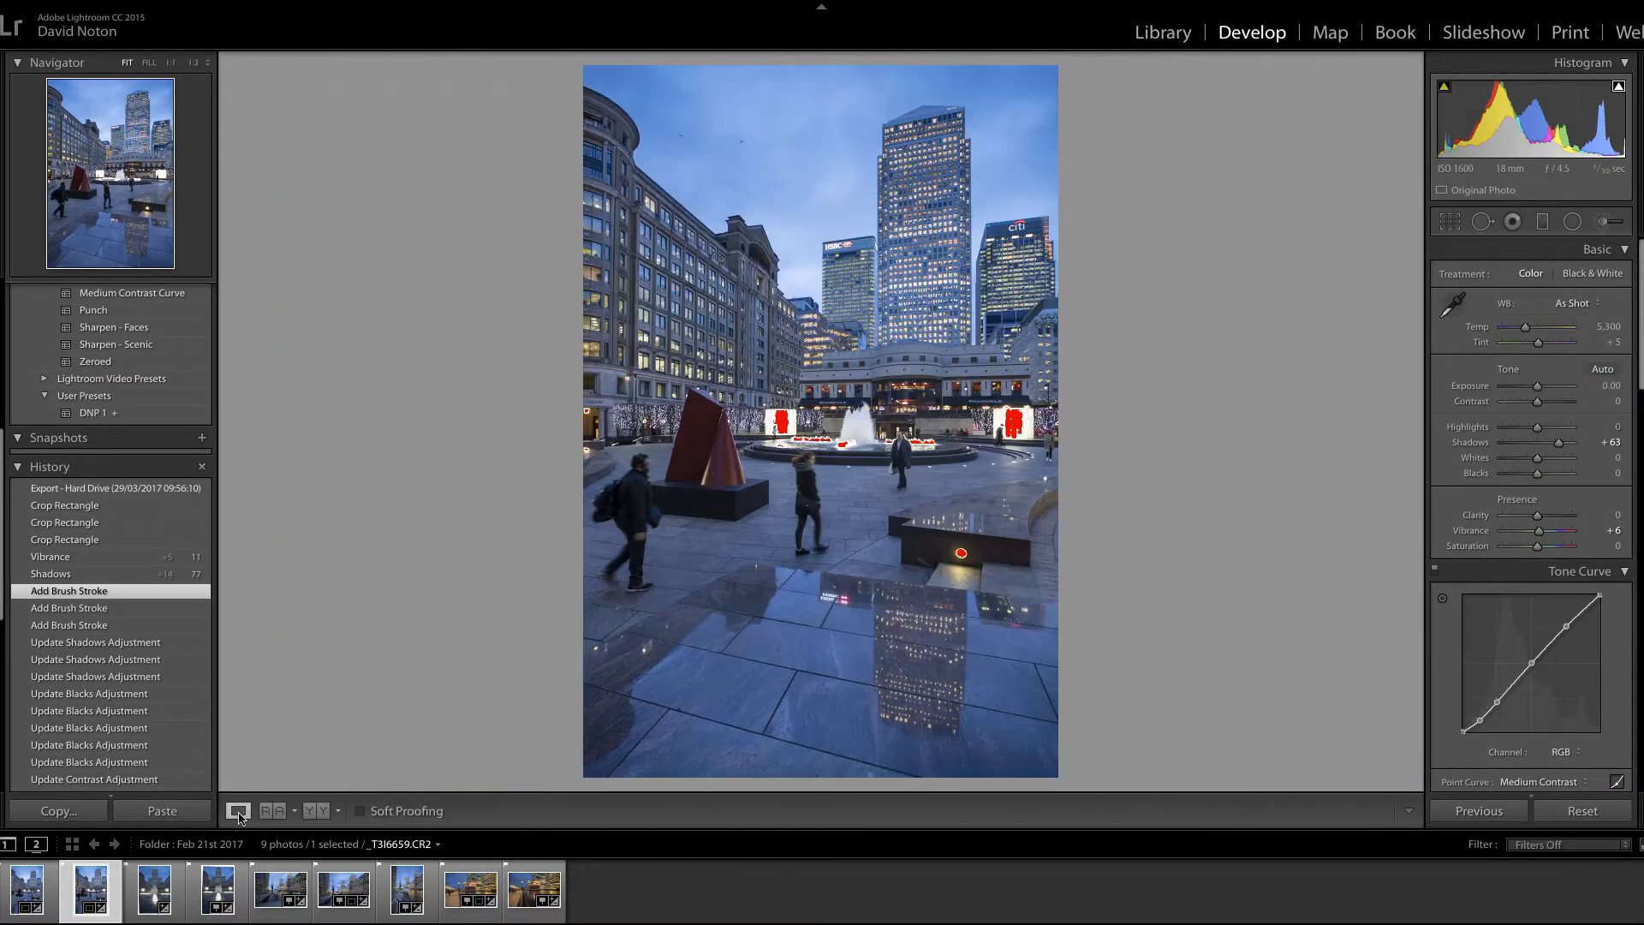
click(1584, 812)
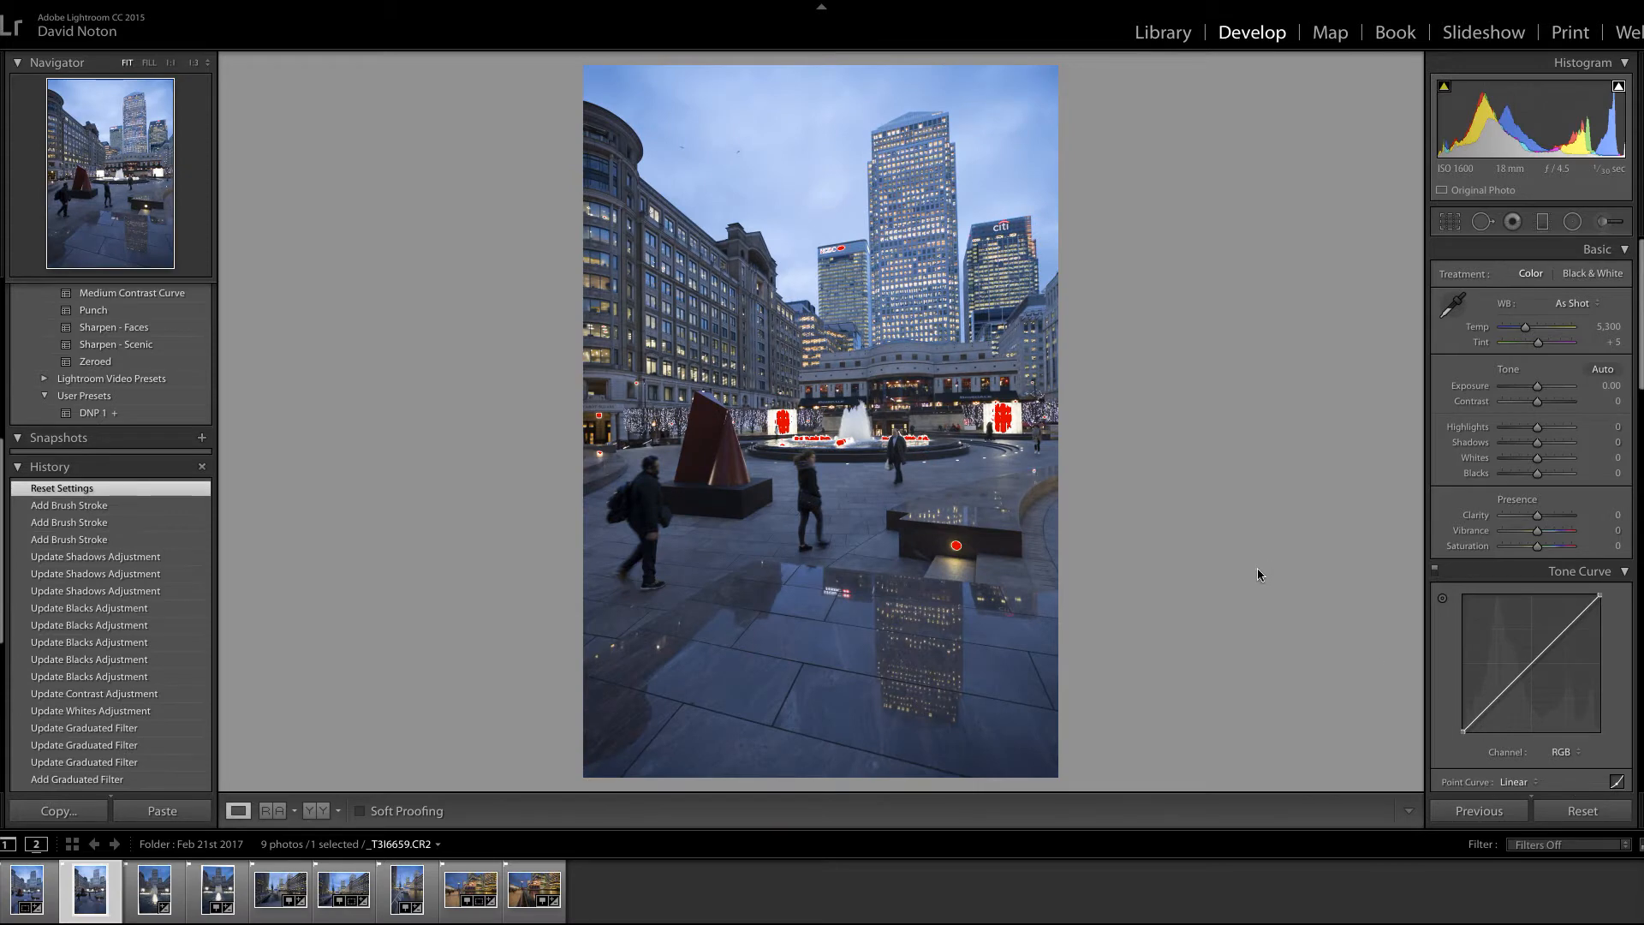
click(108, 416)
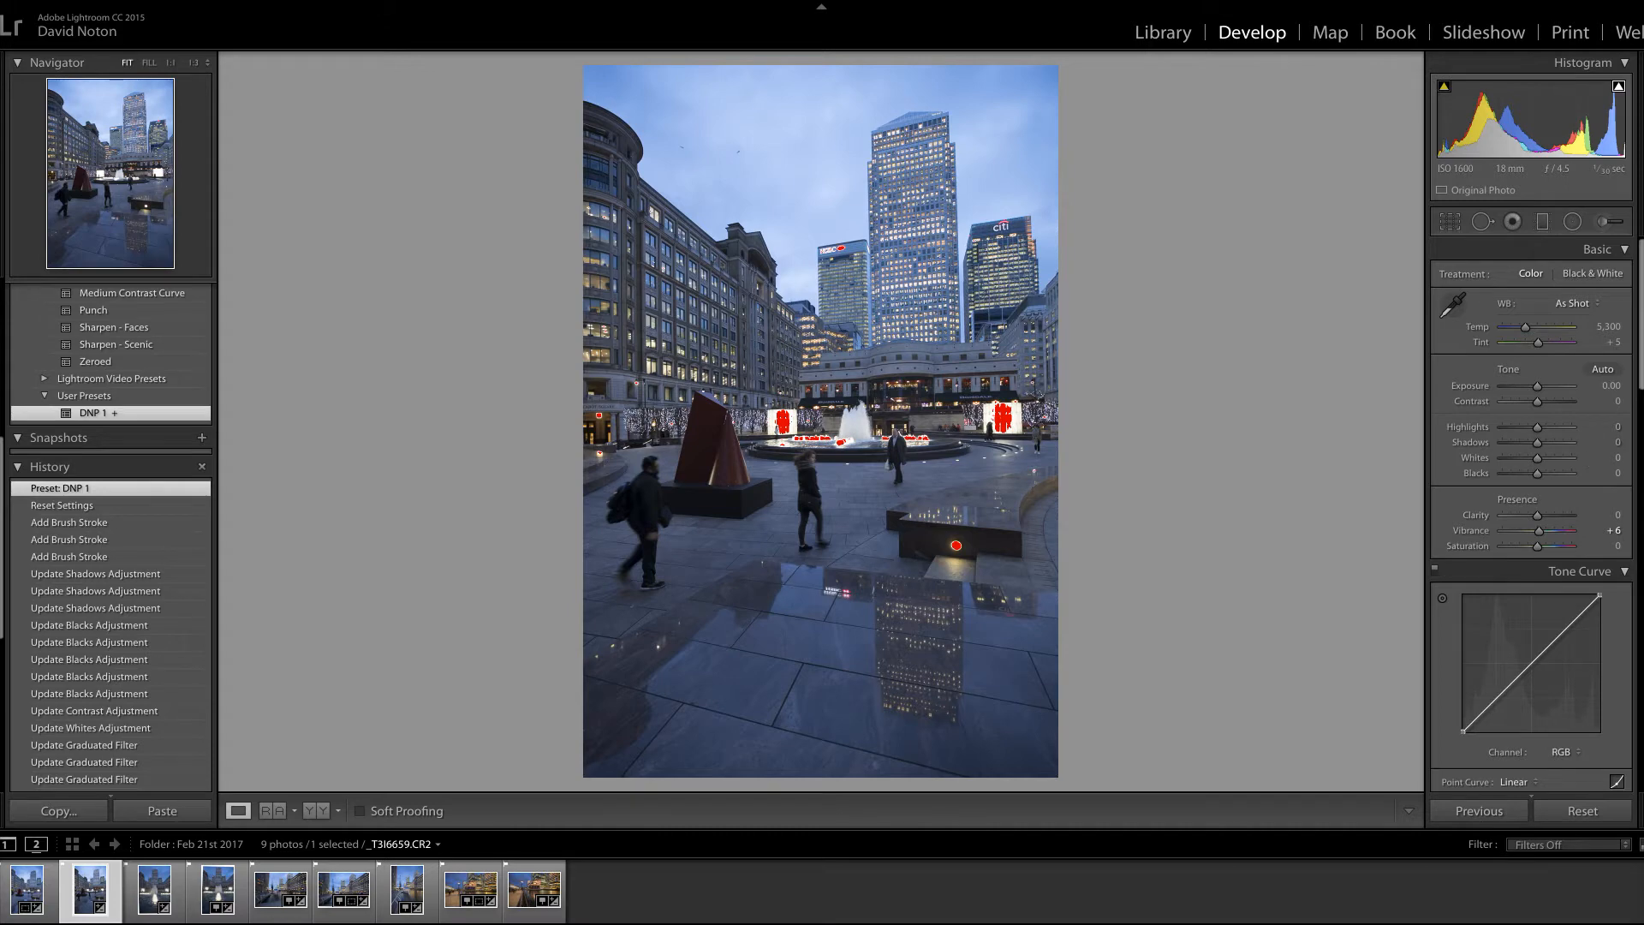
Step: Correct the photo's perspective with Auto Upright and set the transform rotation to +1.4
drag(1641, 321, 1635, 685)
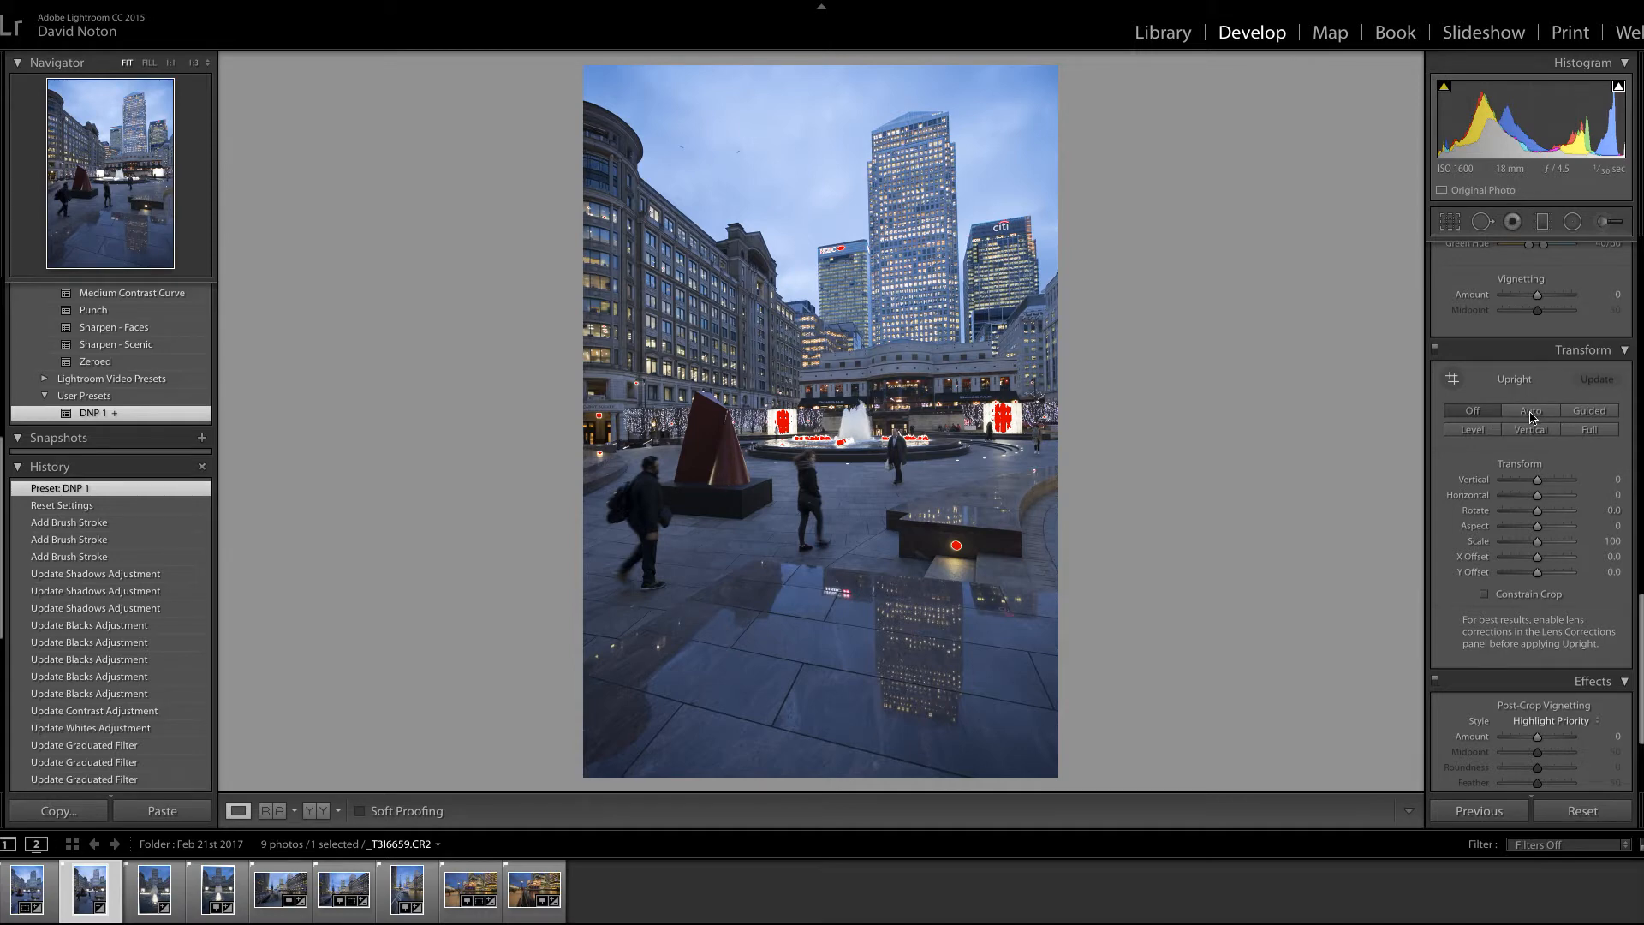
click(1530, 412)
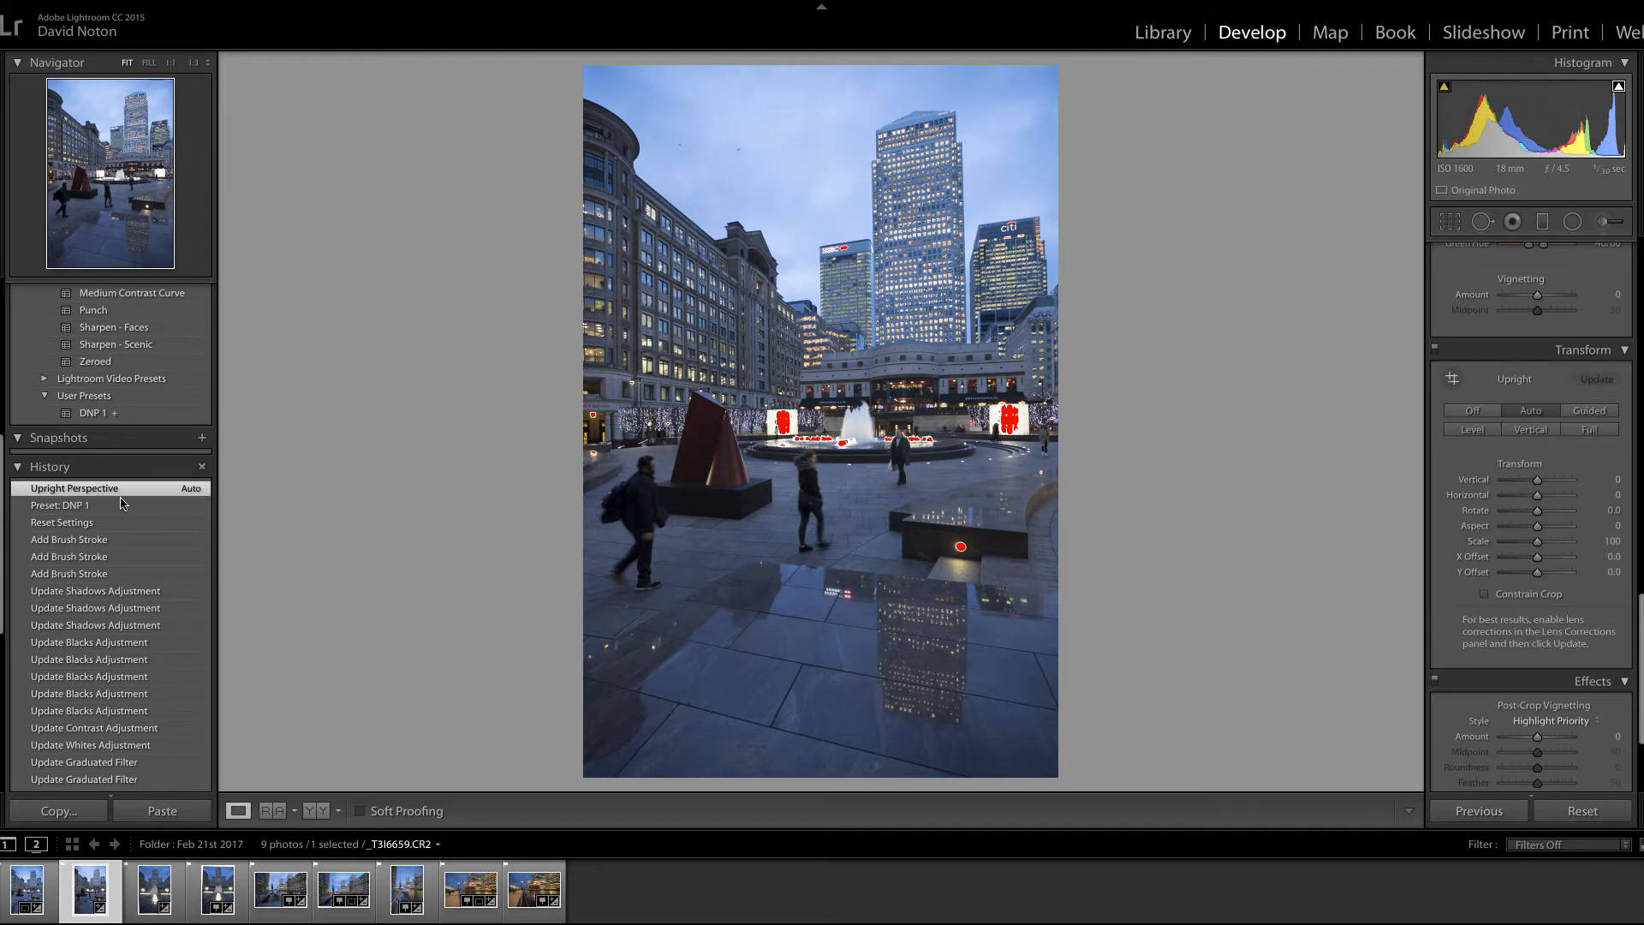
click(78, 507)
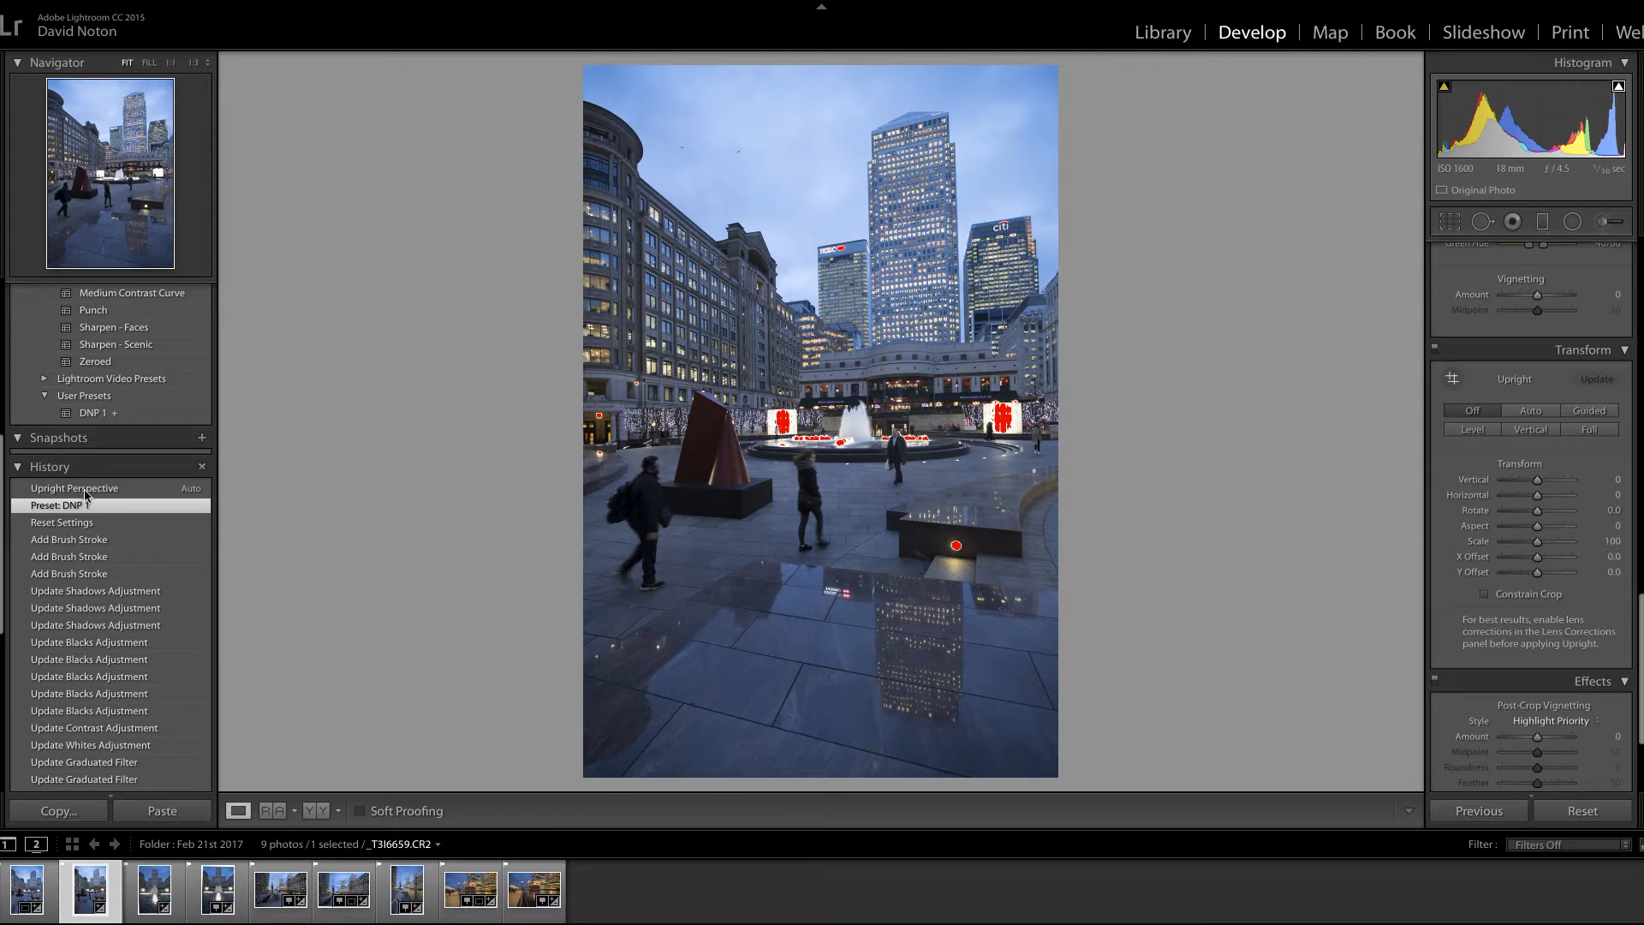
click(83, 490)
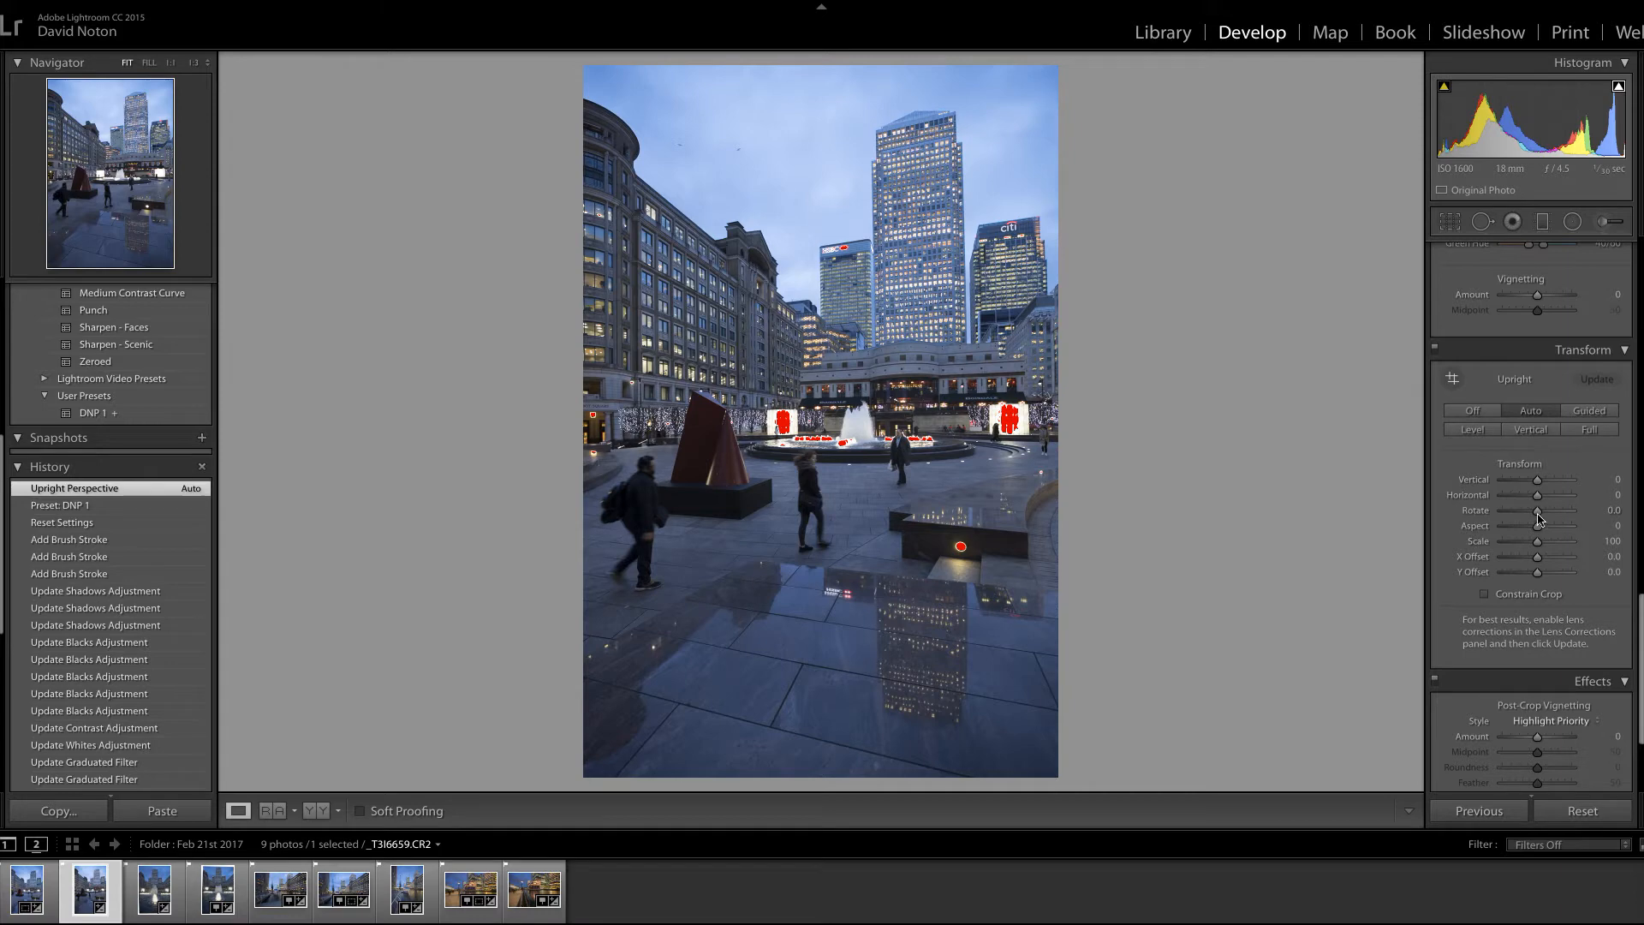
drag(1538, 514, 1545, 518)
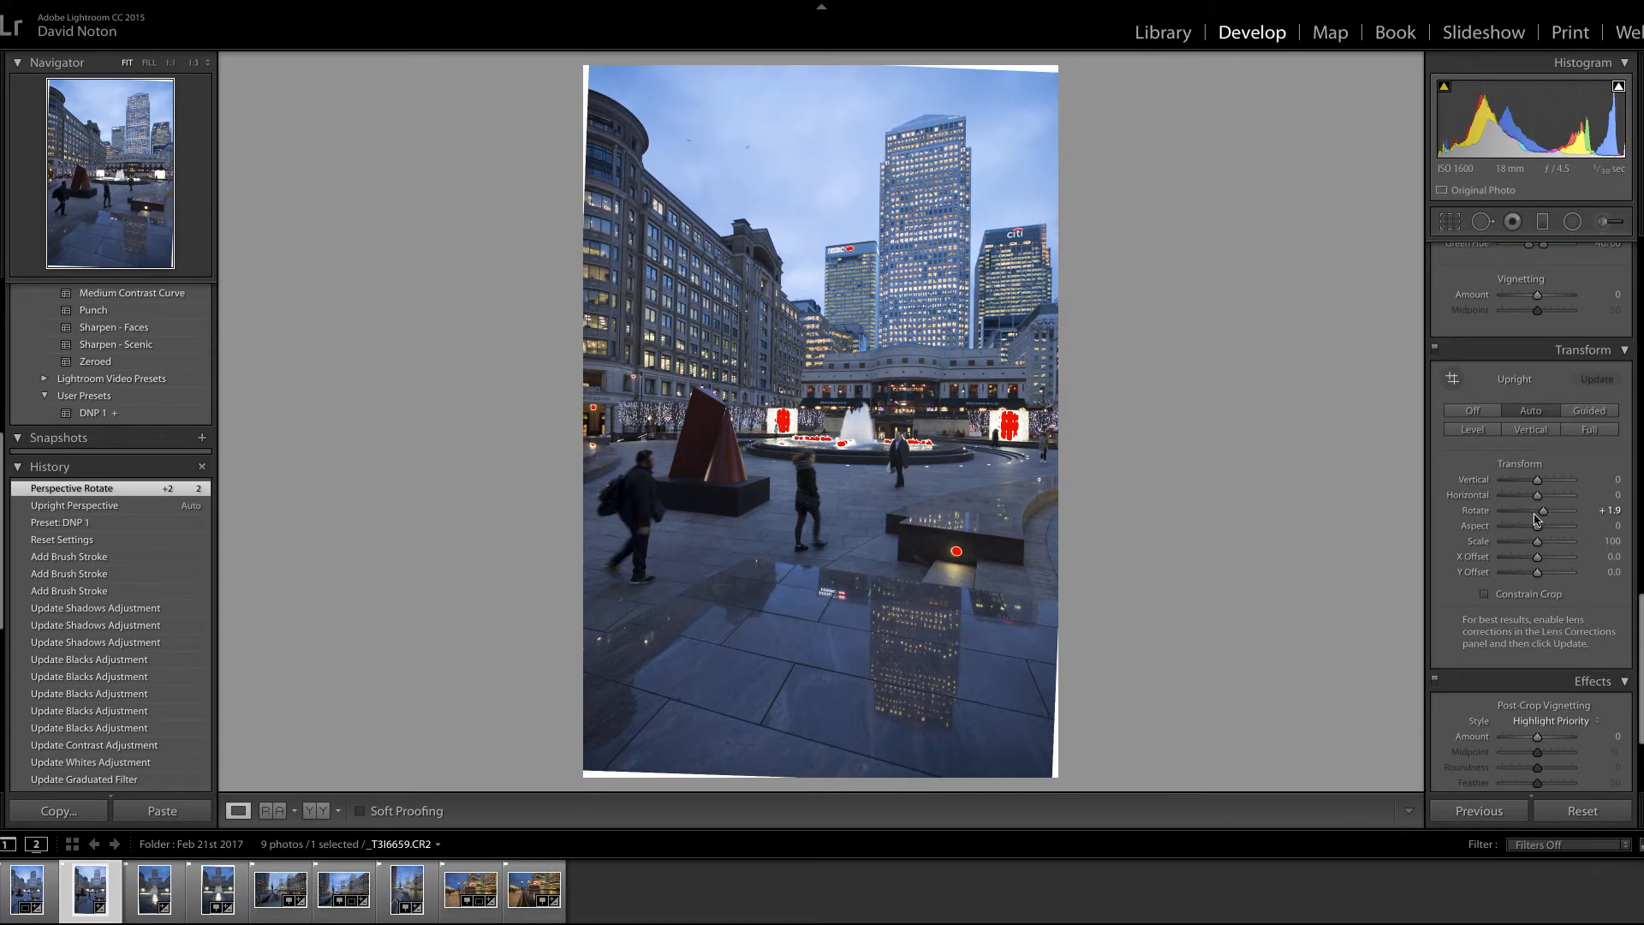
drag(1542, 515, 1541, 518)
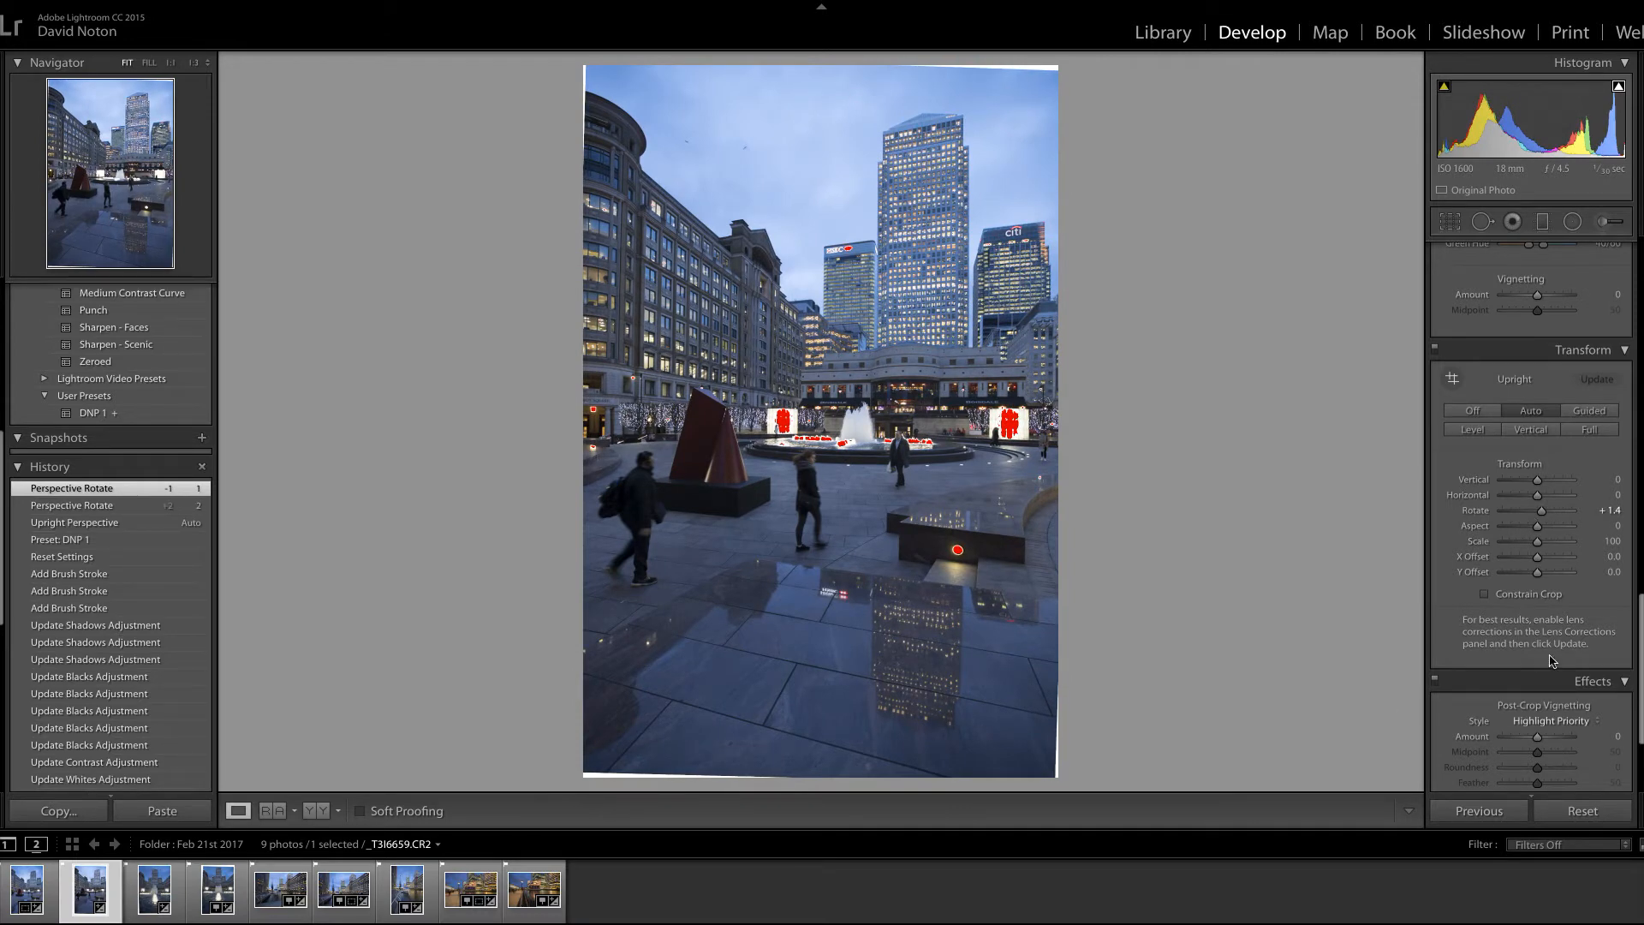
Step: Crop the photo at its original aspect ratio to cut off the white edges around the rotated image
click(1451, 226)
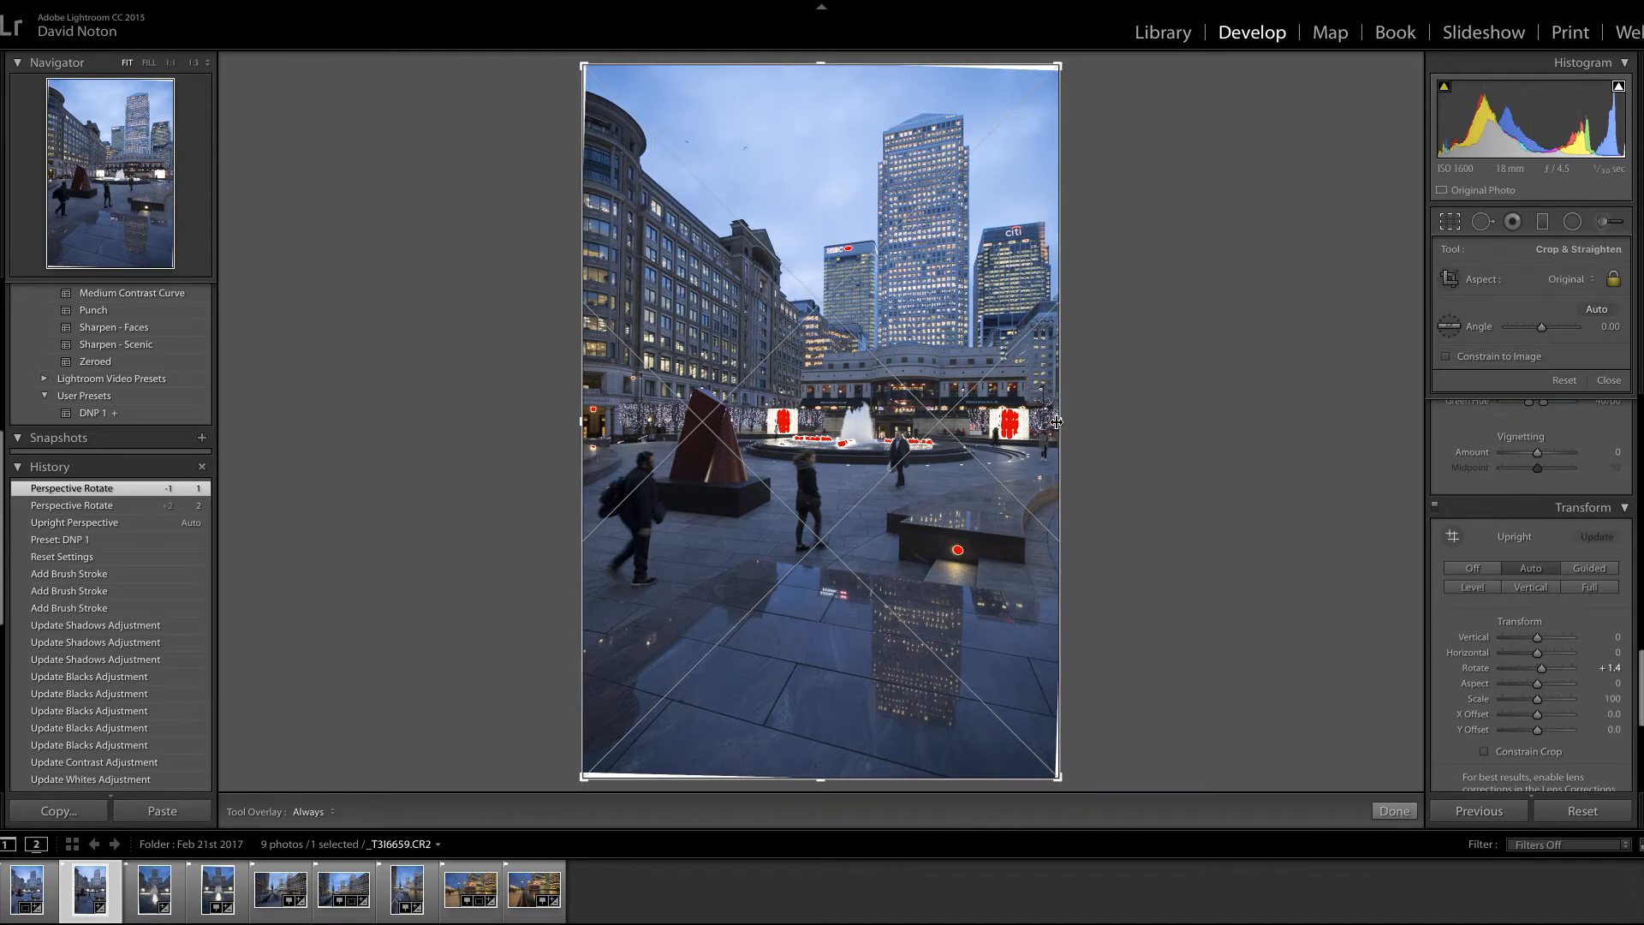
drag(1060, 421, 1053, 422)
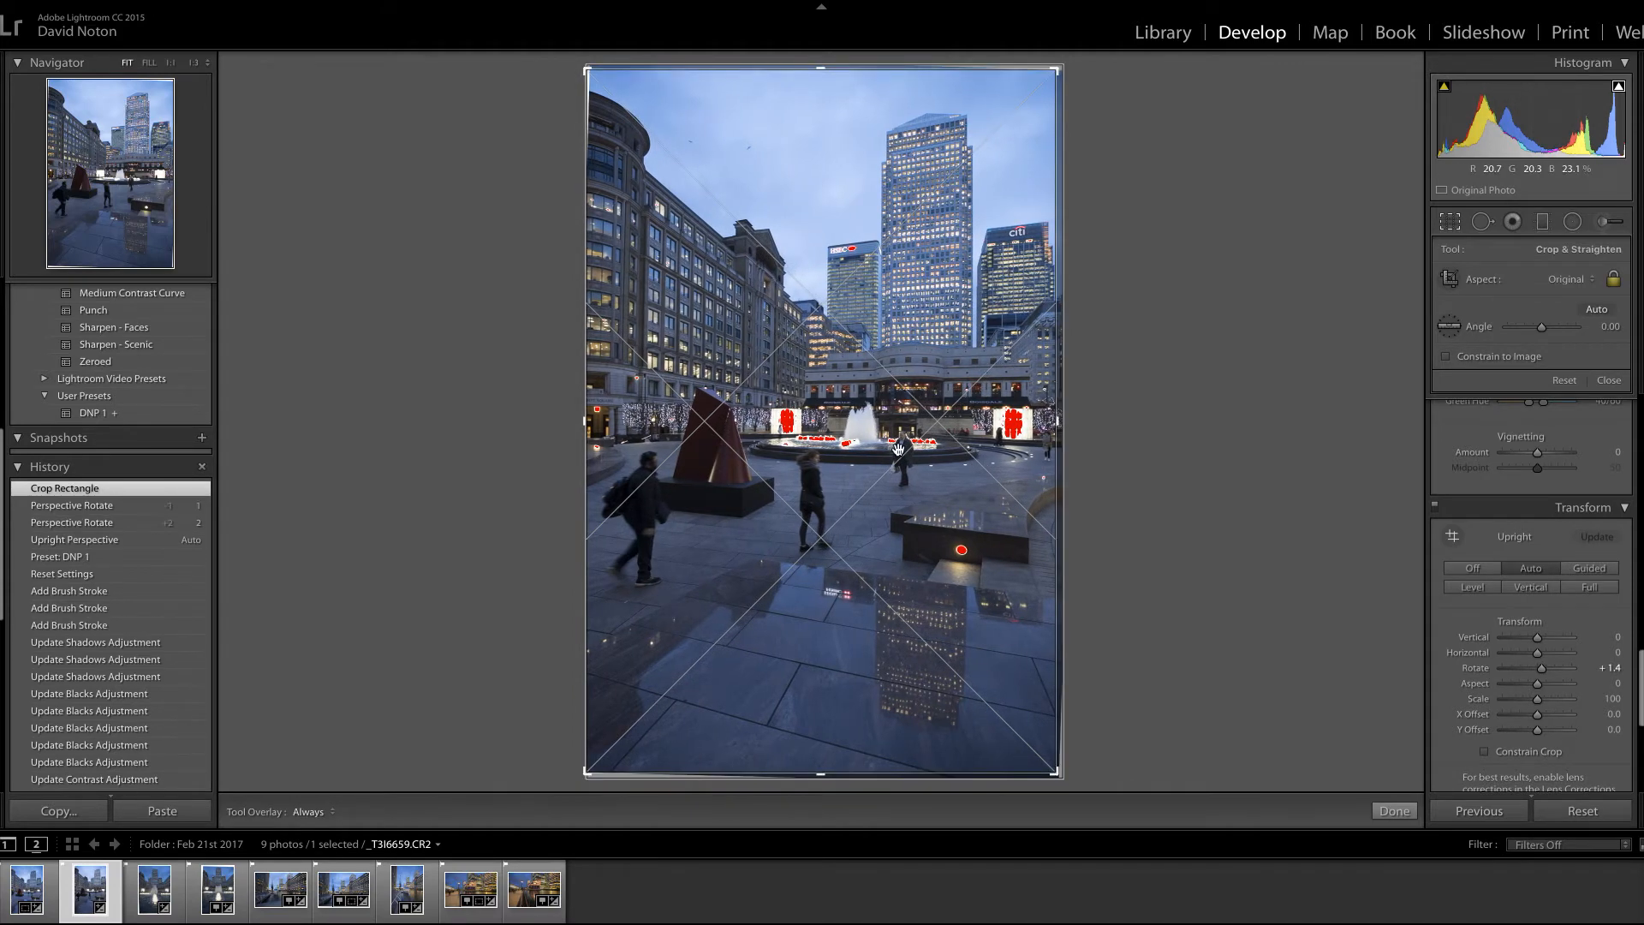
drag(873, 470, 874, 468)
drag(586, 68, 589, 71)
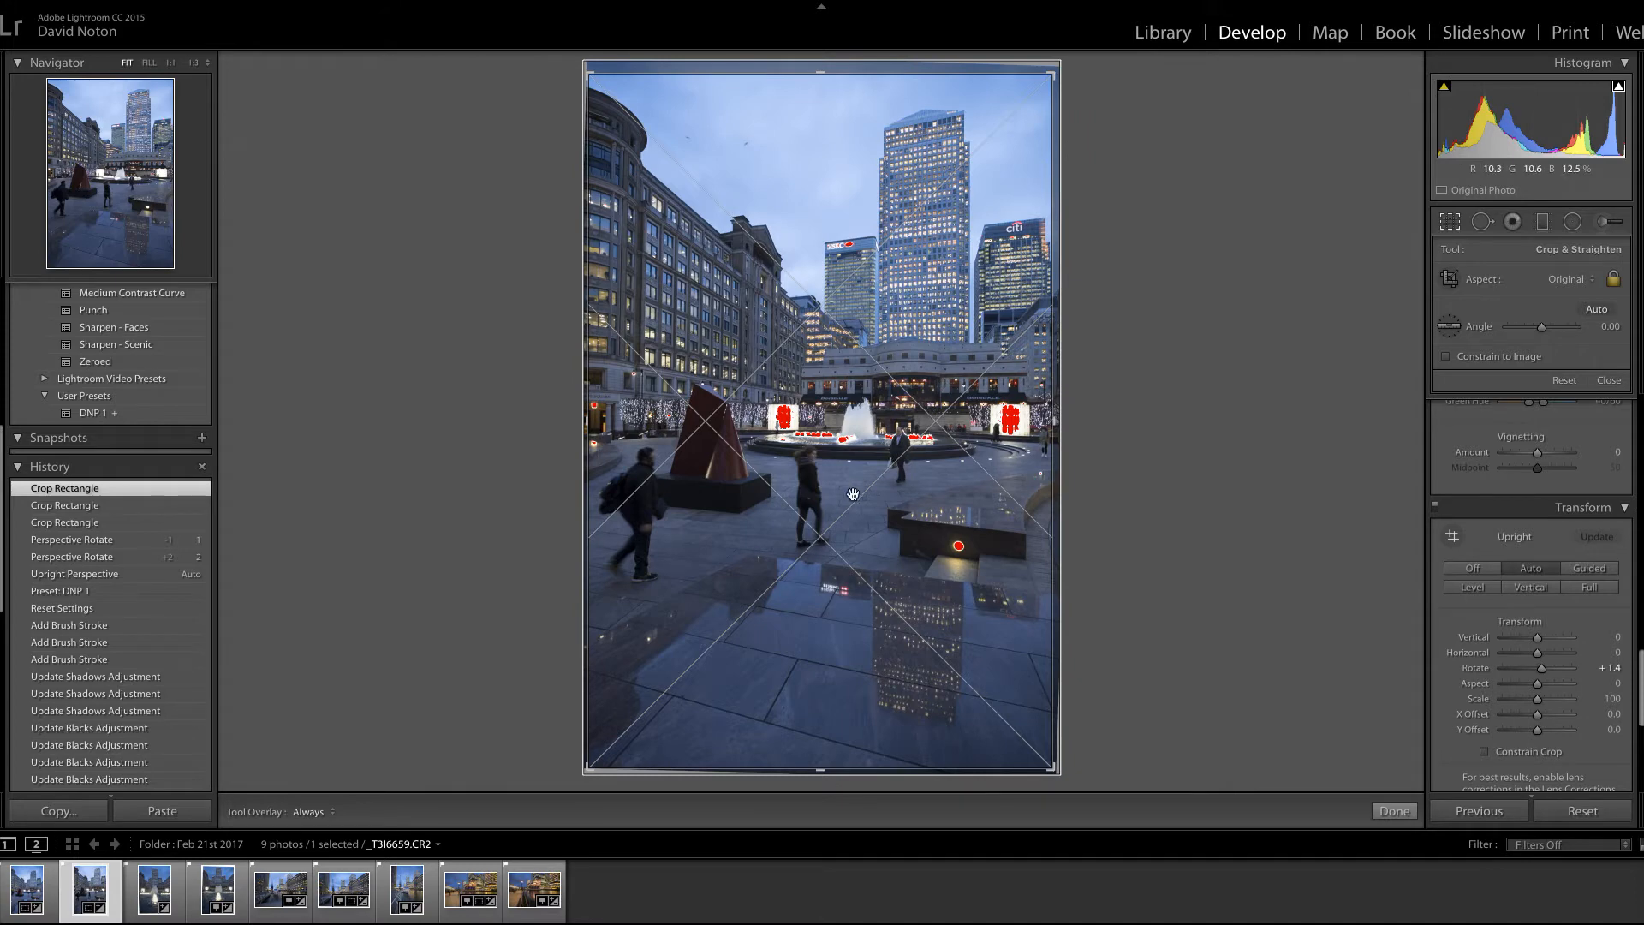
drag(853, 498, 851, 495)
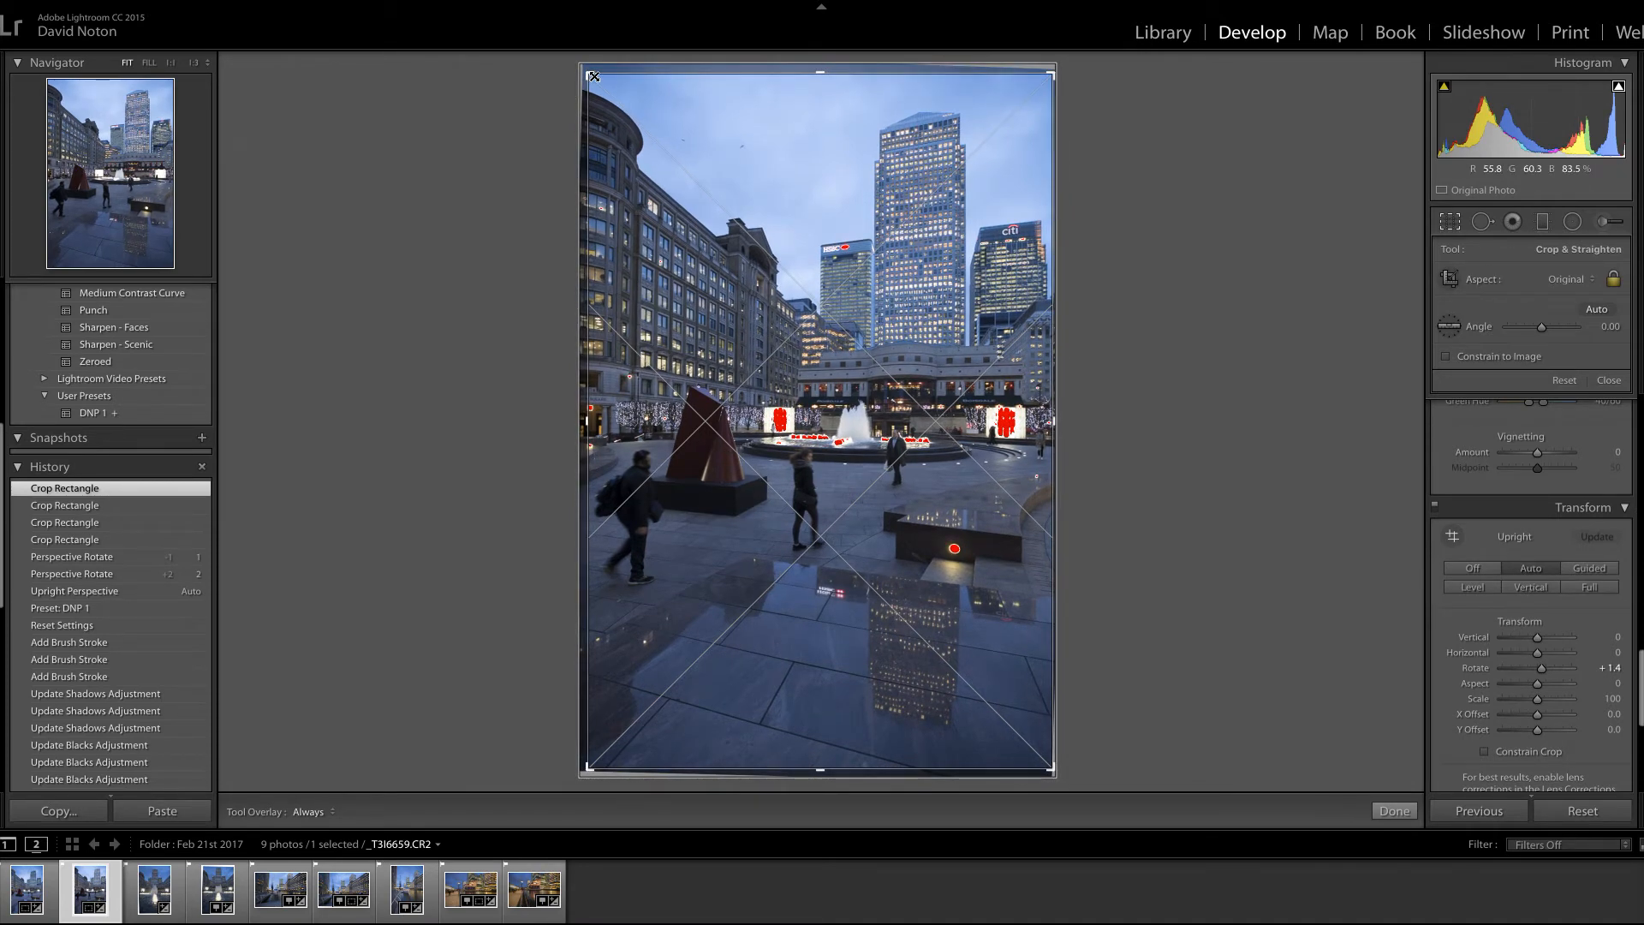
drag(592, 76, 586, 75)
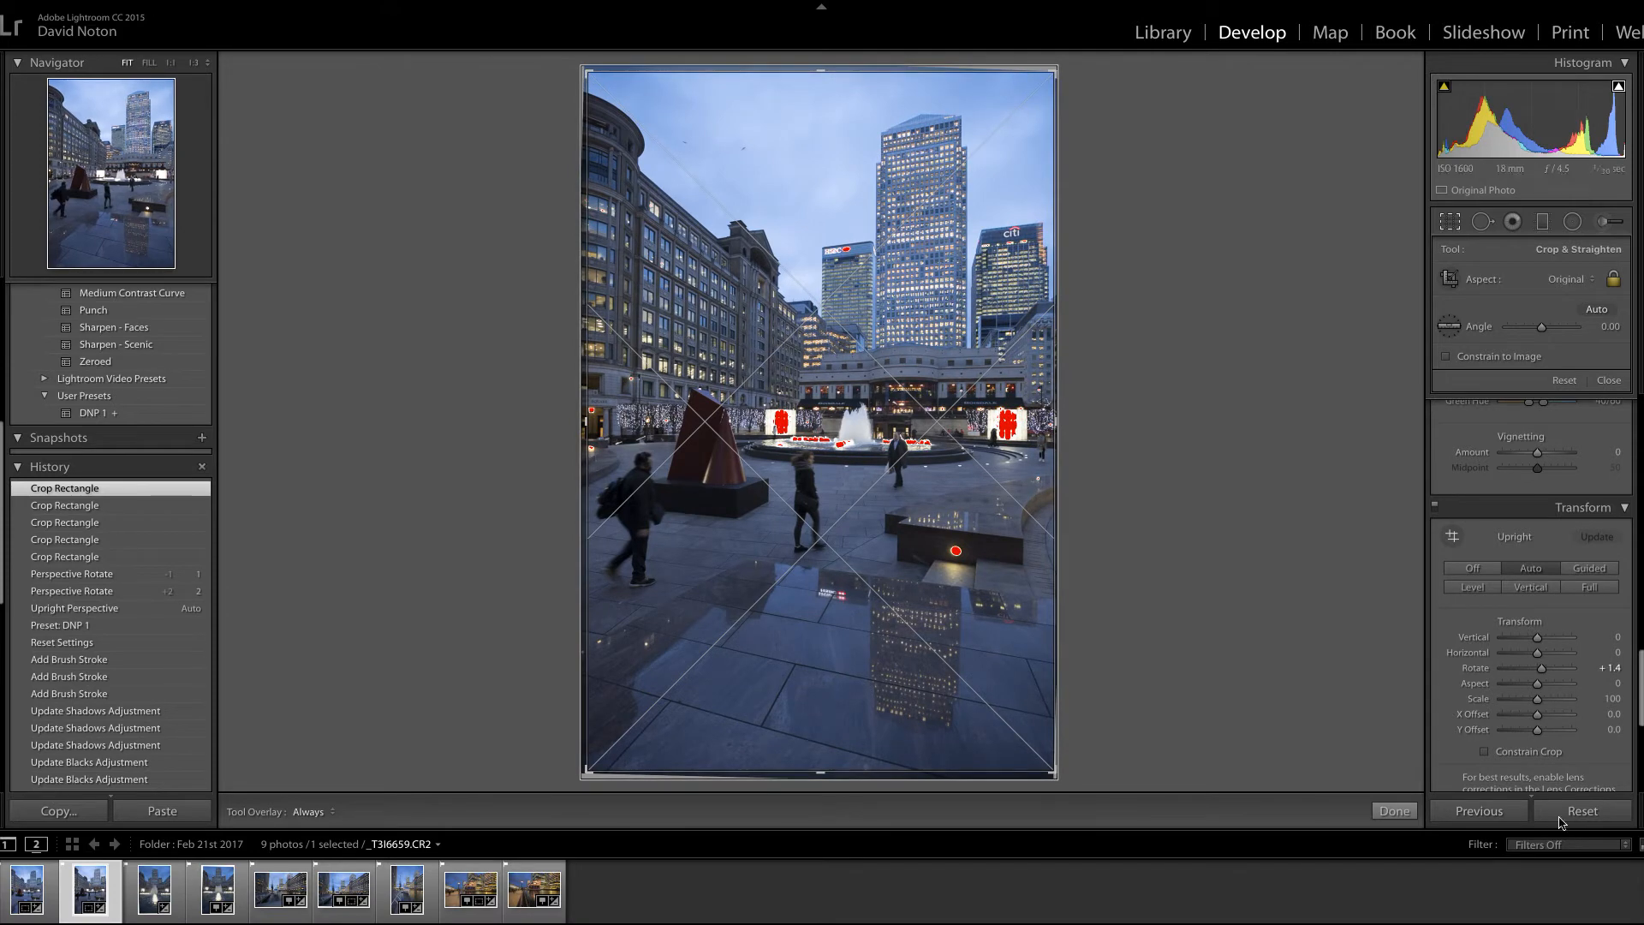
click(1393, 811)
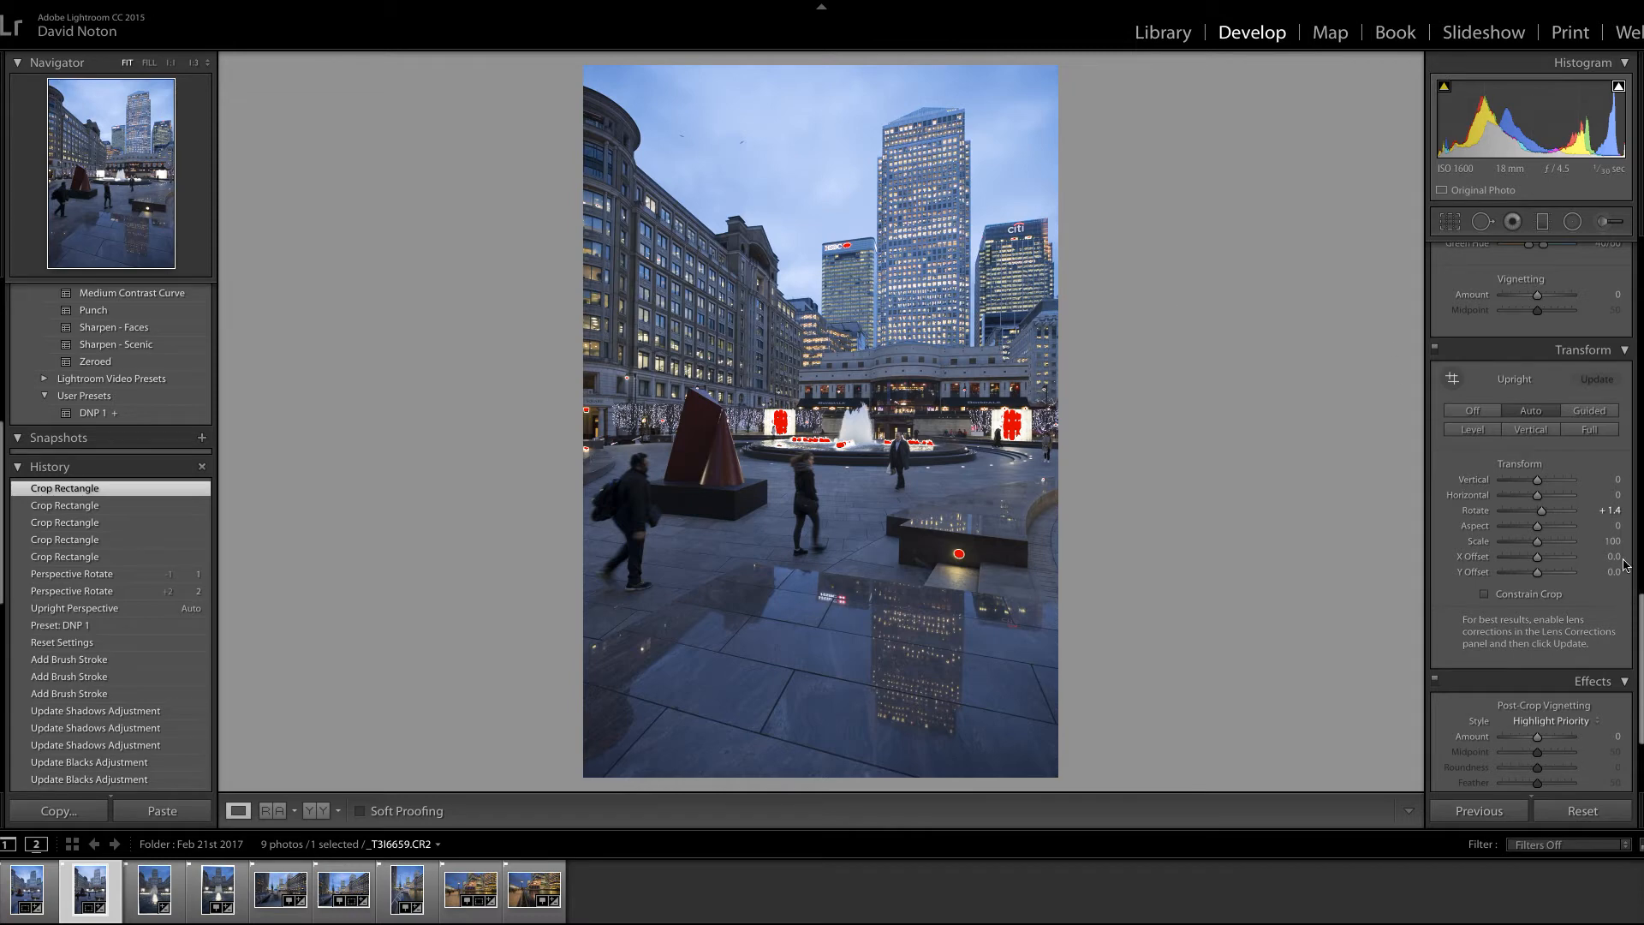
Step: Lower the photo's basic Highlights to −15 to recover the clipped bright areas
drag(1640, 624, 1629, 249)
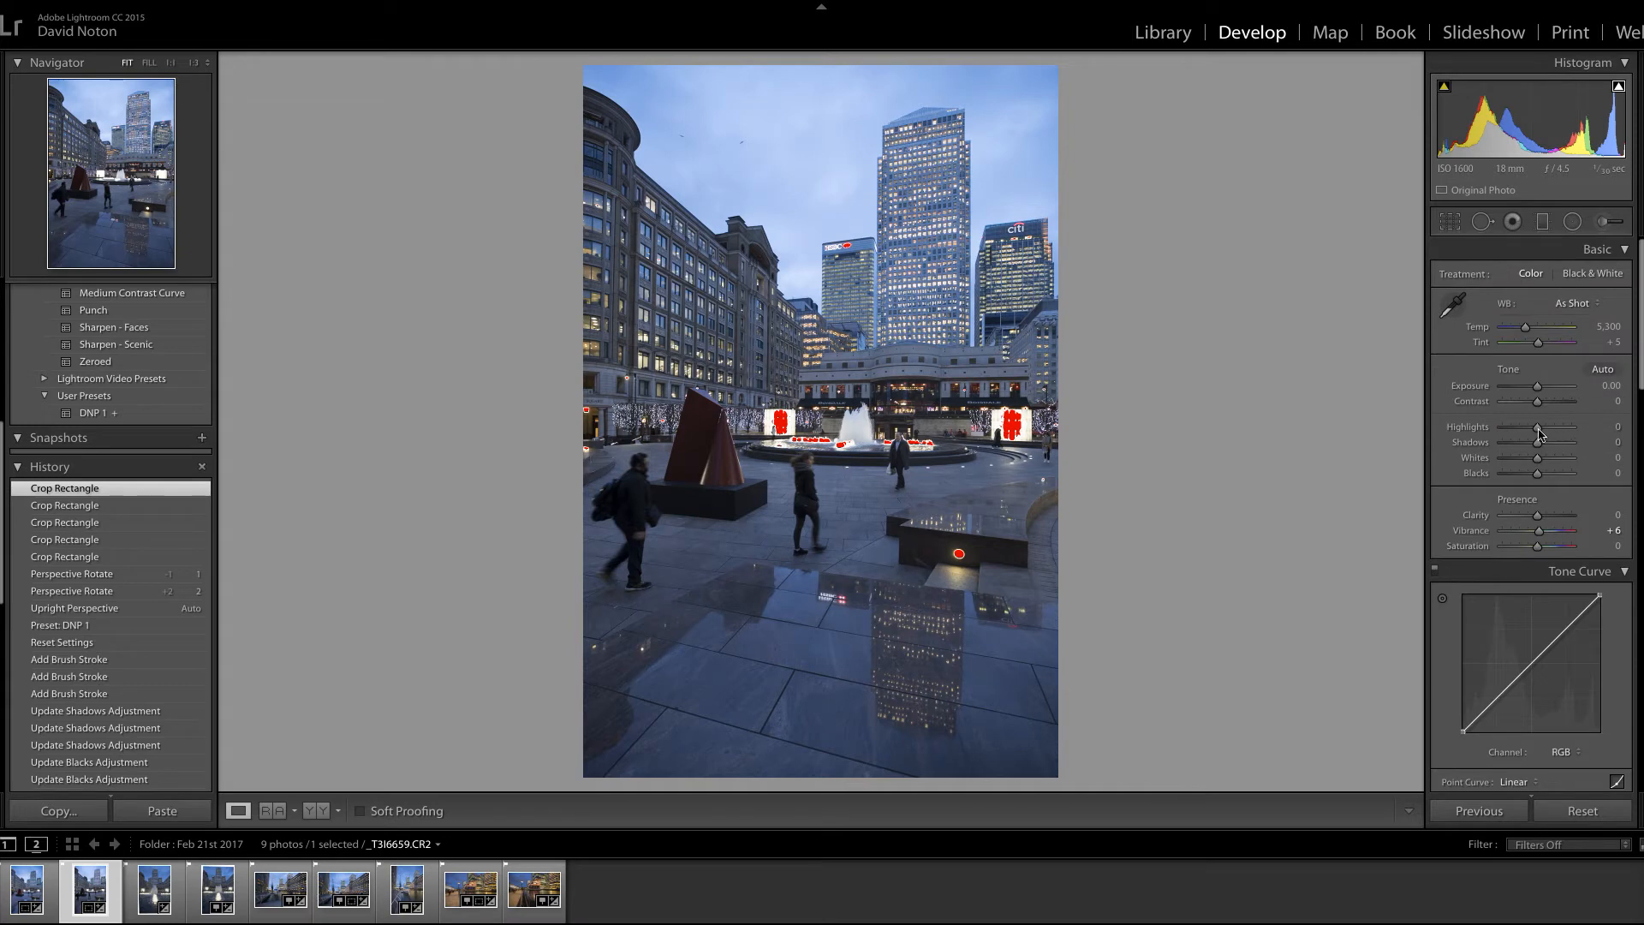
drag(1539, 434, 1536, 434)
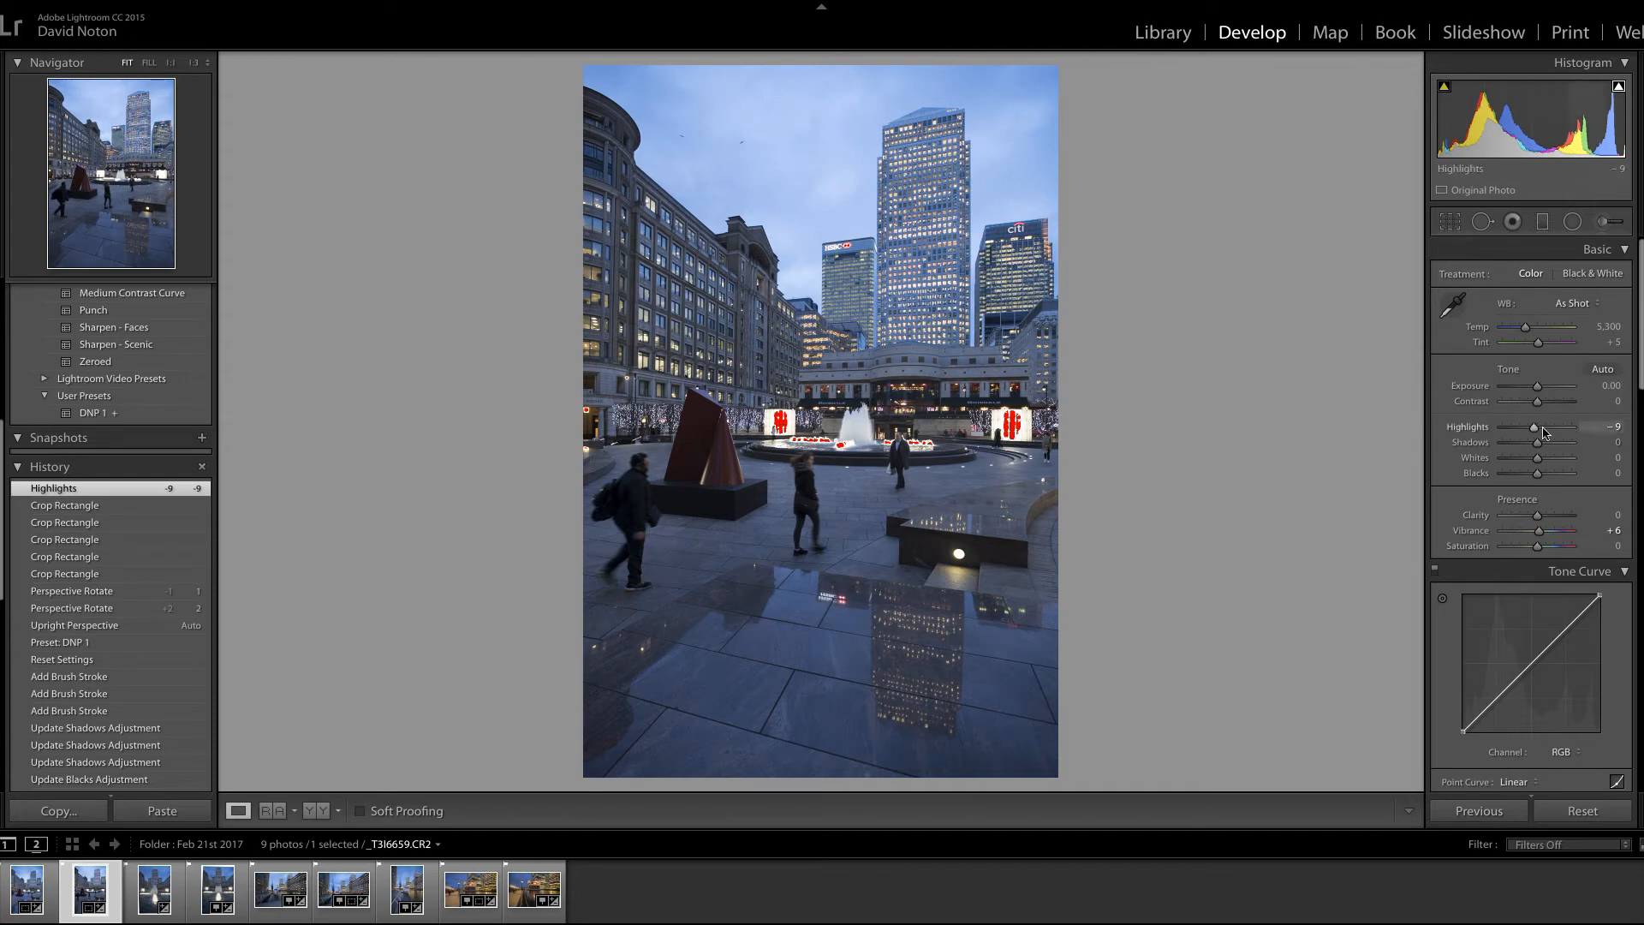
drag(1537, 434, 1534, 434)
drag(1535, 436, 1534, 434)
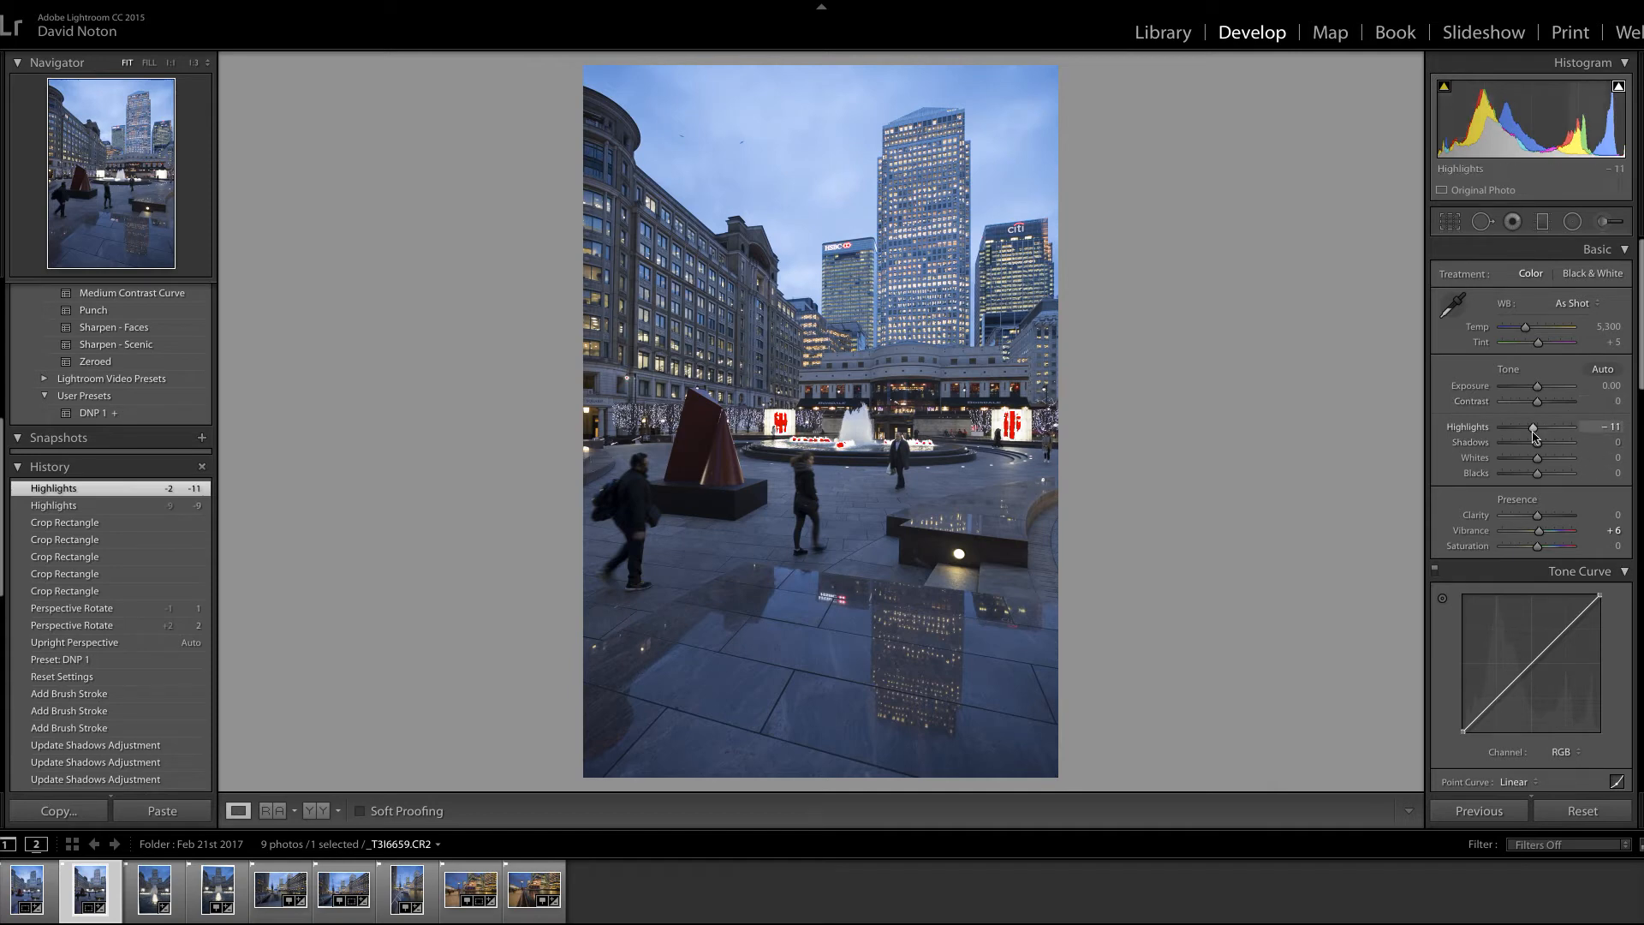
drag(1535, 434, 1532, 434)
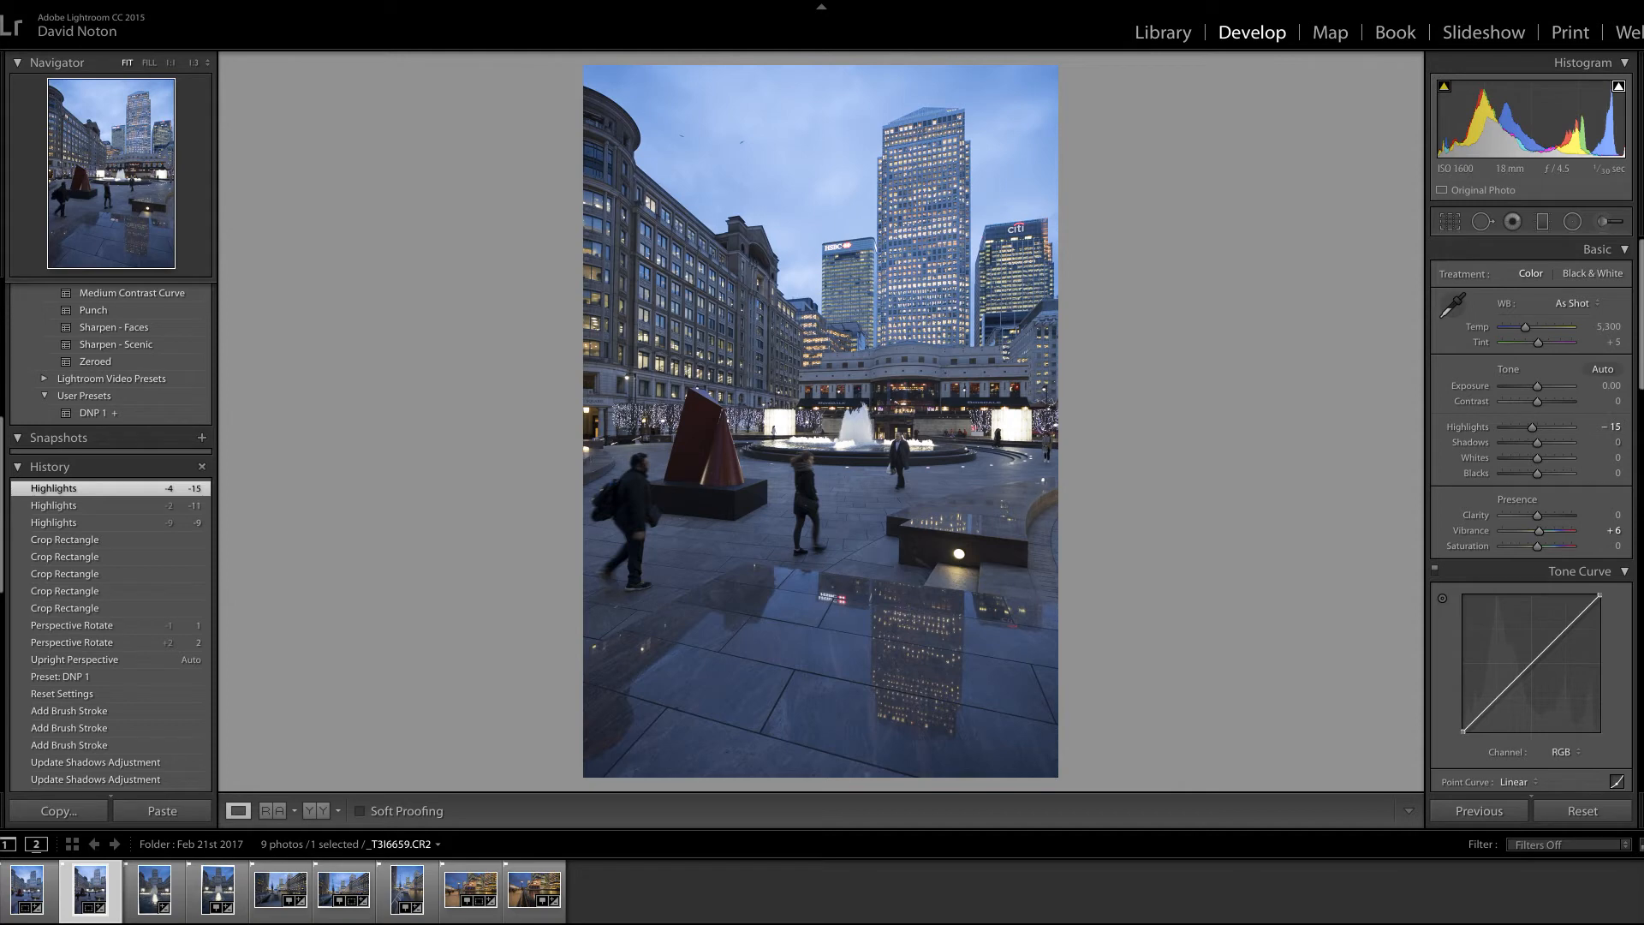
Step: Add a horizontal graduated filter over the sky and upper buildings with Highlights at −20, and show its mask overlay
click(1543, 224)
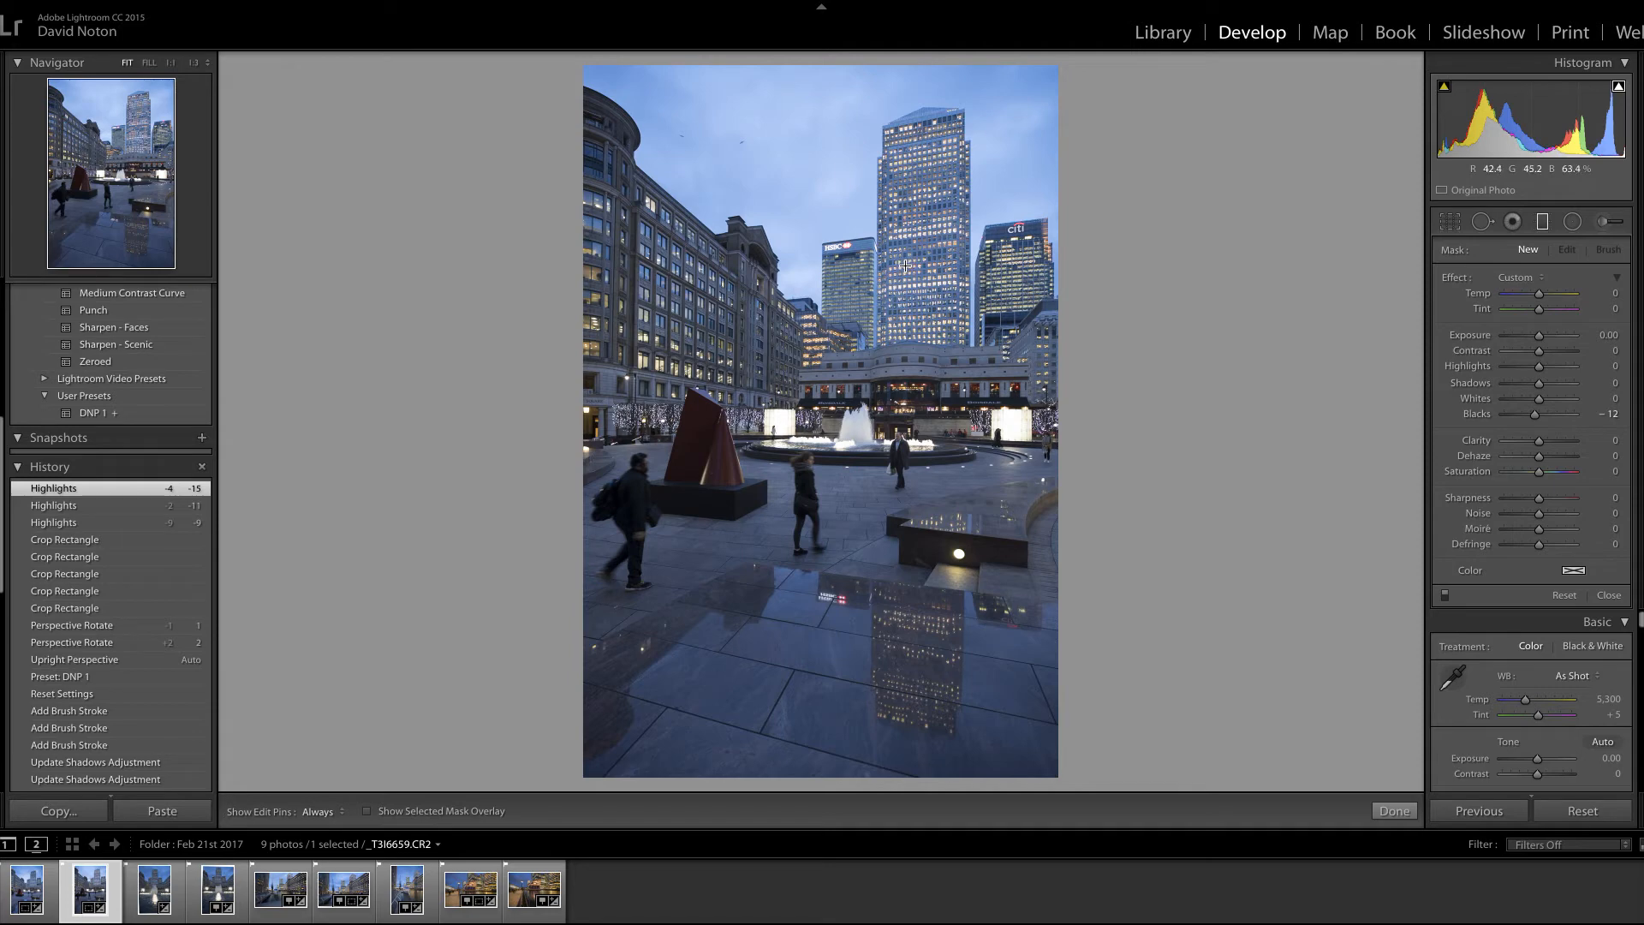
drag(905, 261, 893, 387)
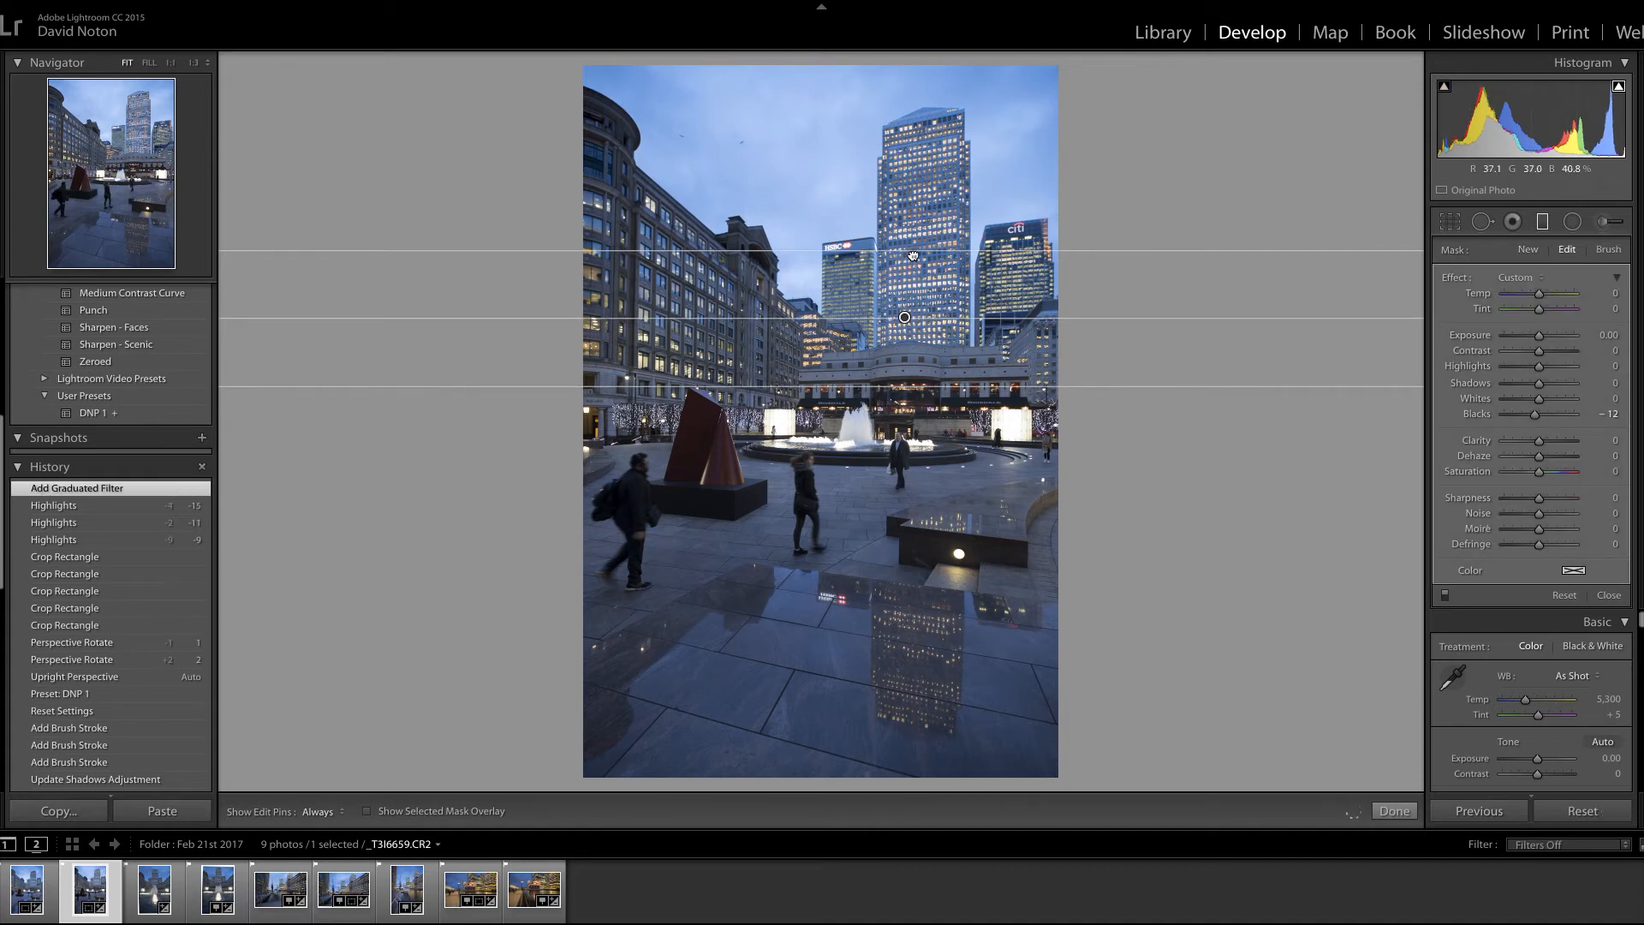
drag(911, 252, 912, 237)
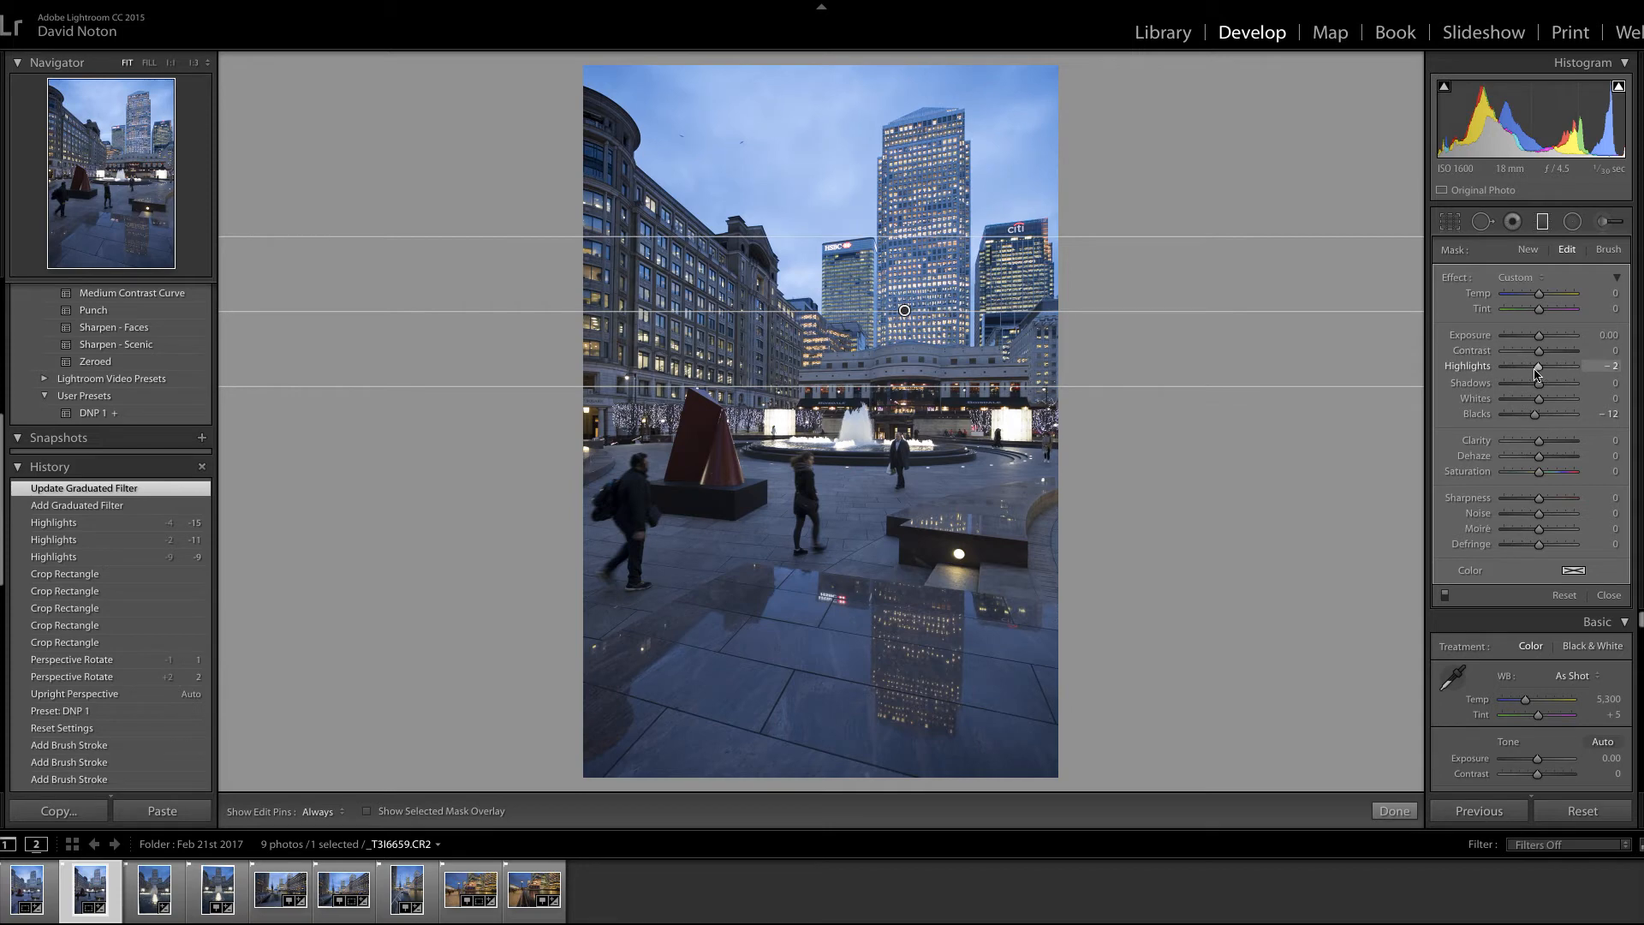
drag(1537, 374, 1540, 344)
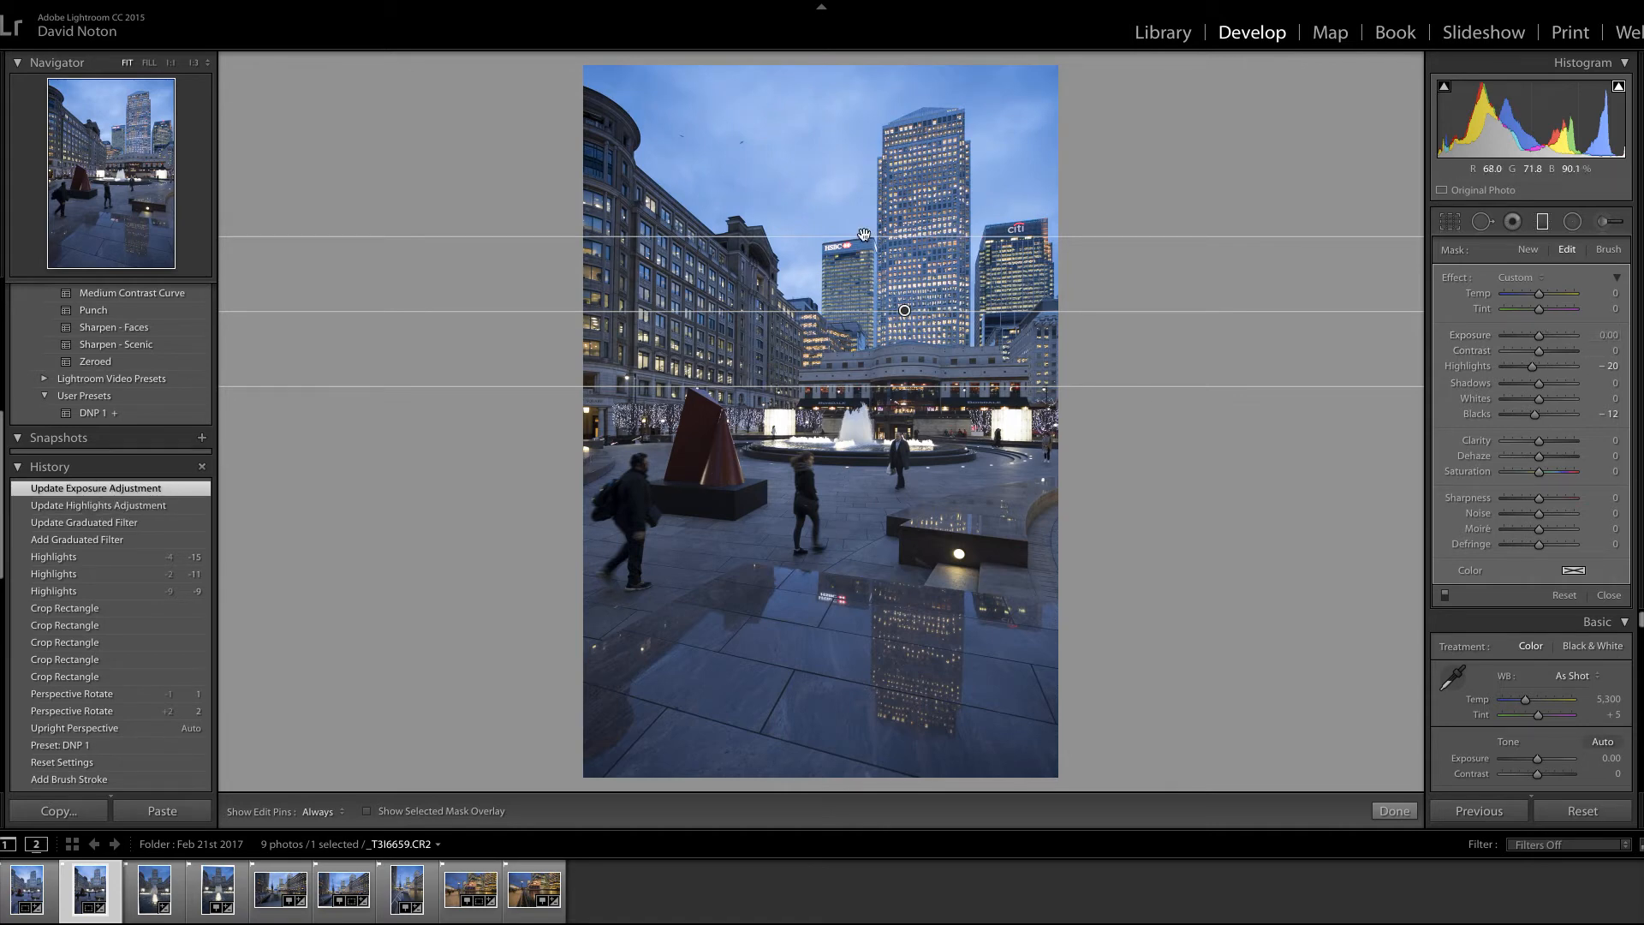
drag(866, 236, 856, 177)
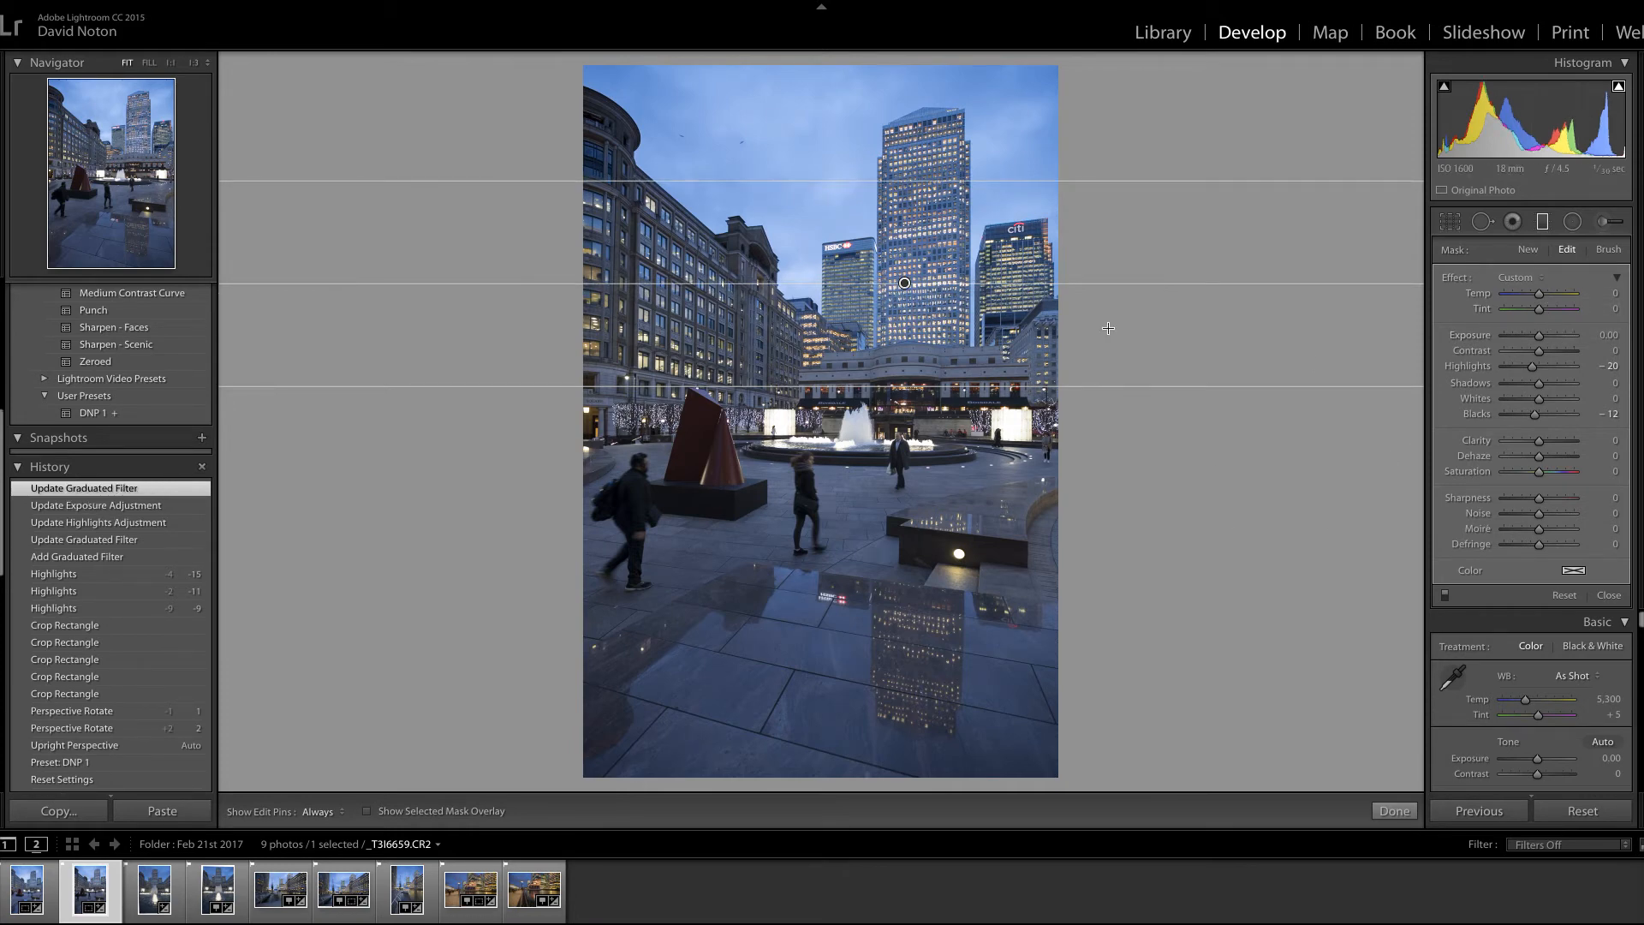
drag(927, 287, 929, 313)
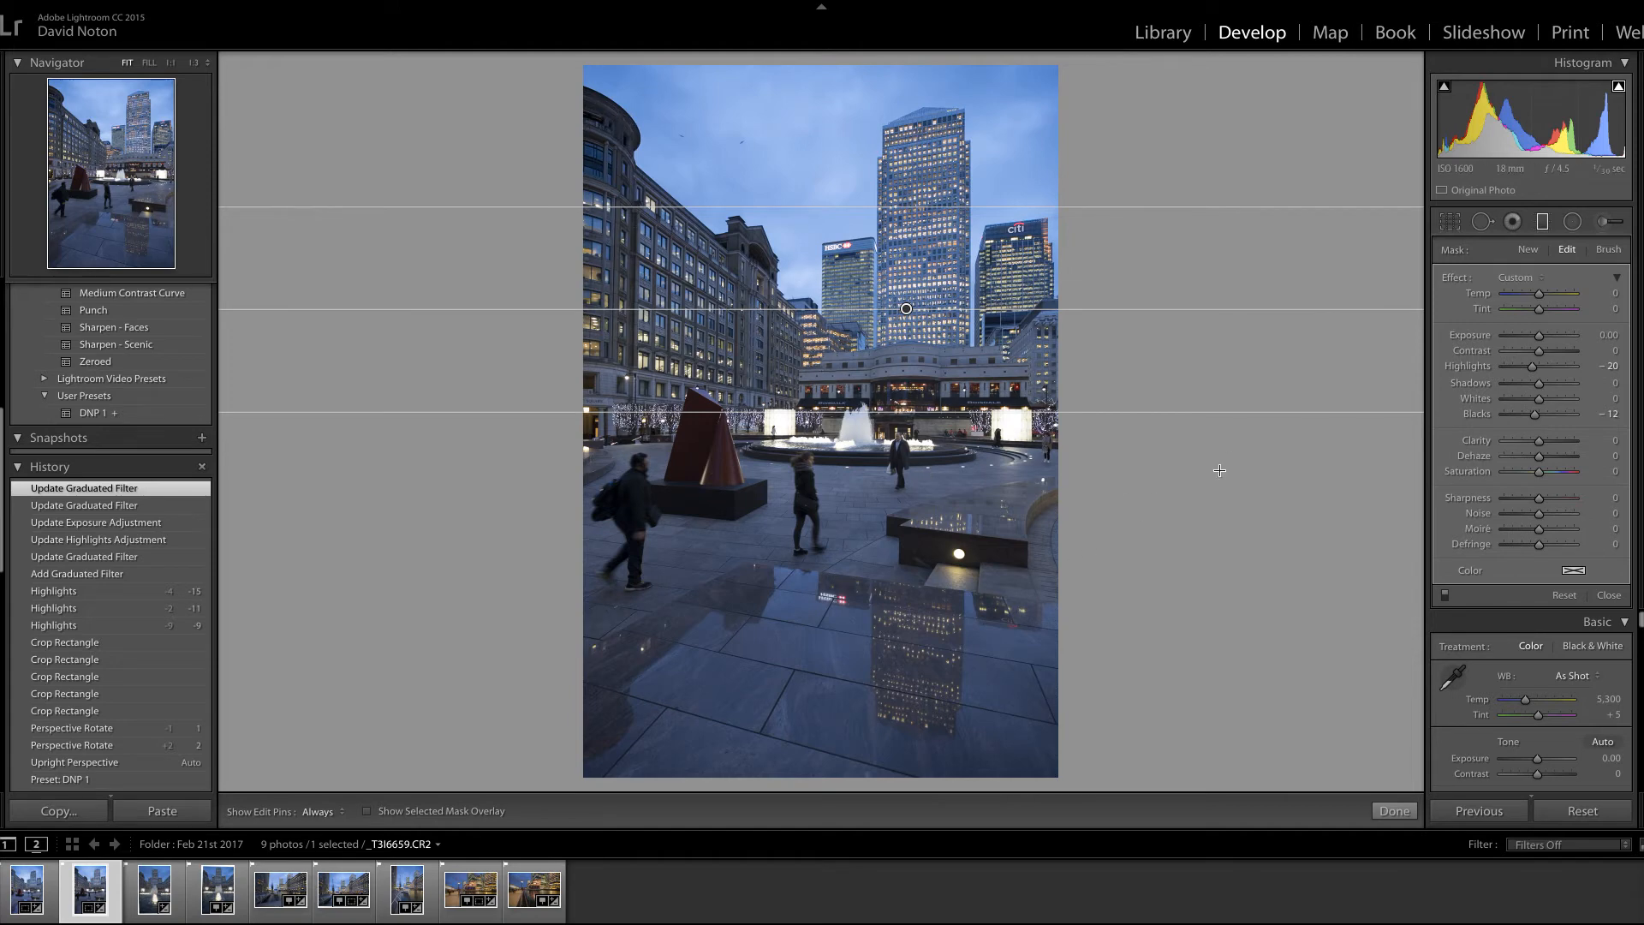
click(368, 812)
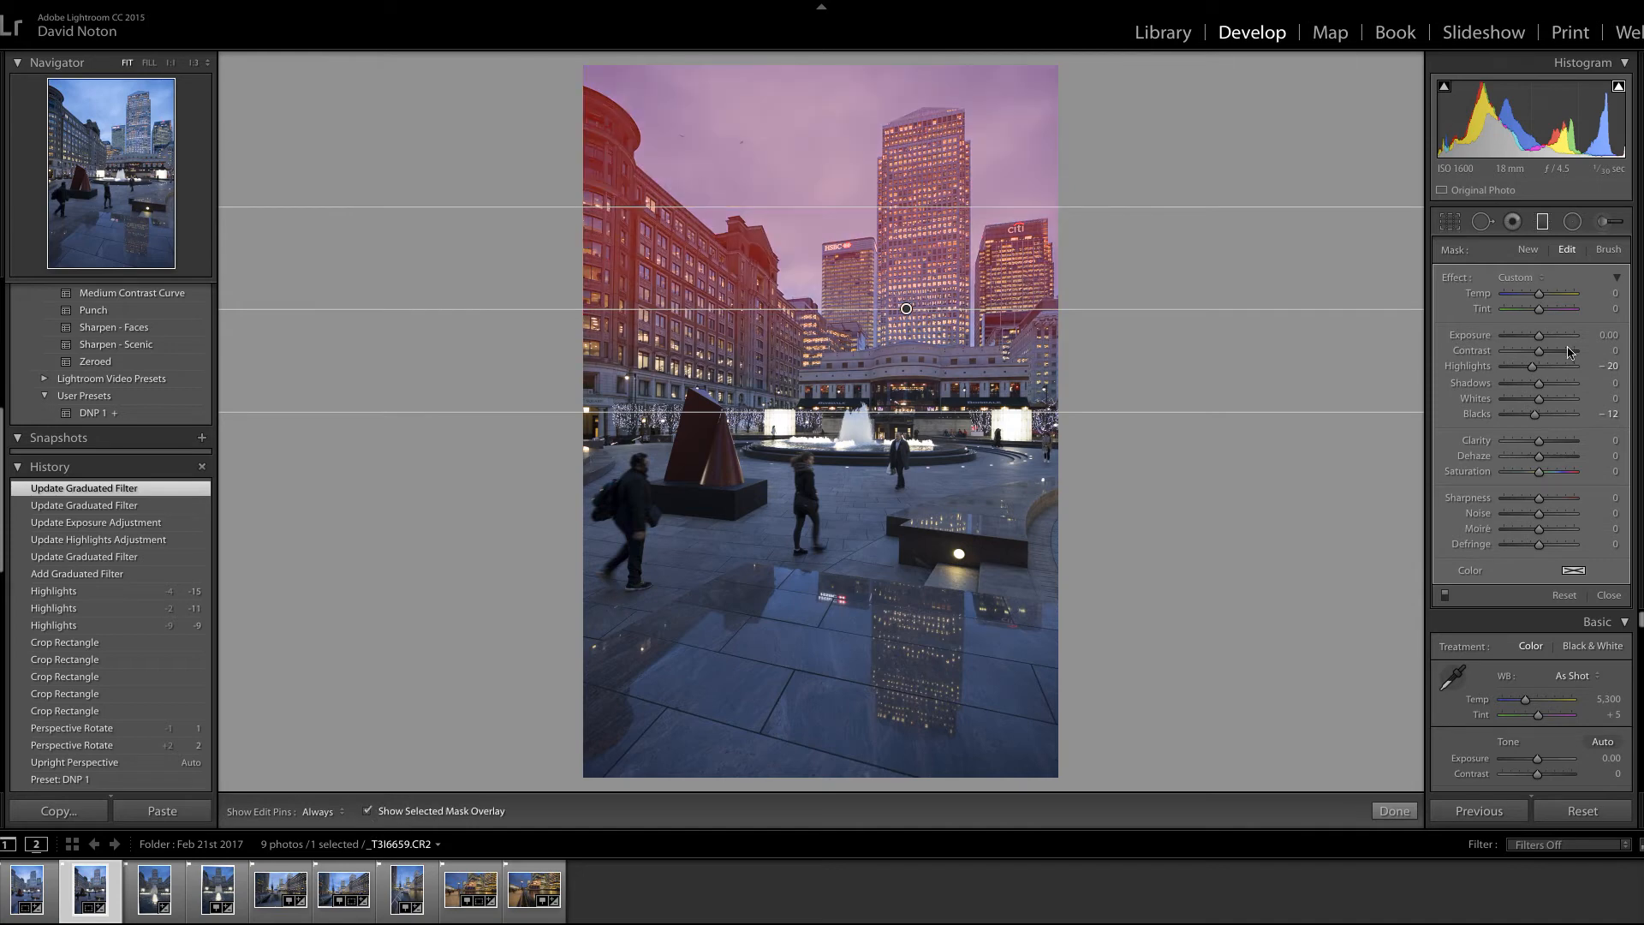
click(1606, 224)
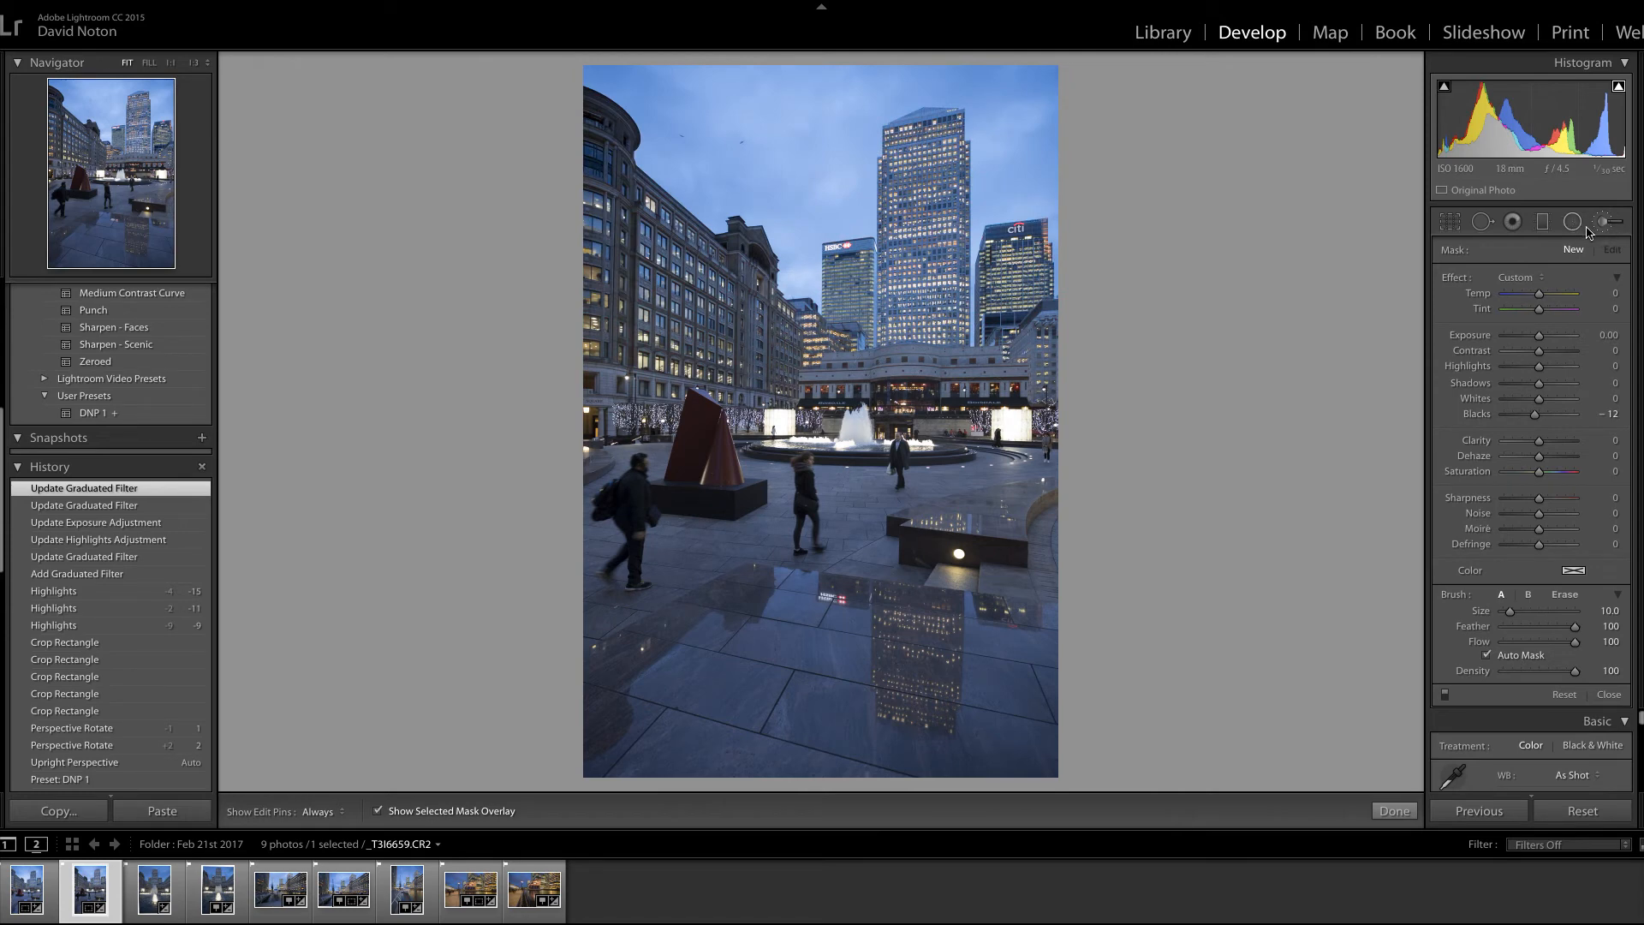
click(1566, 597)
click(1542, 224)
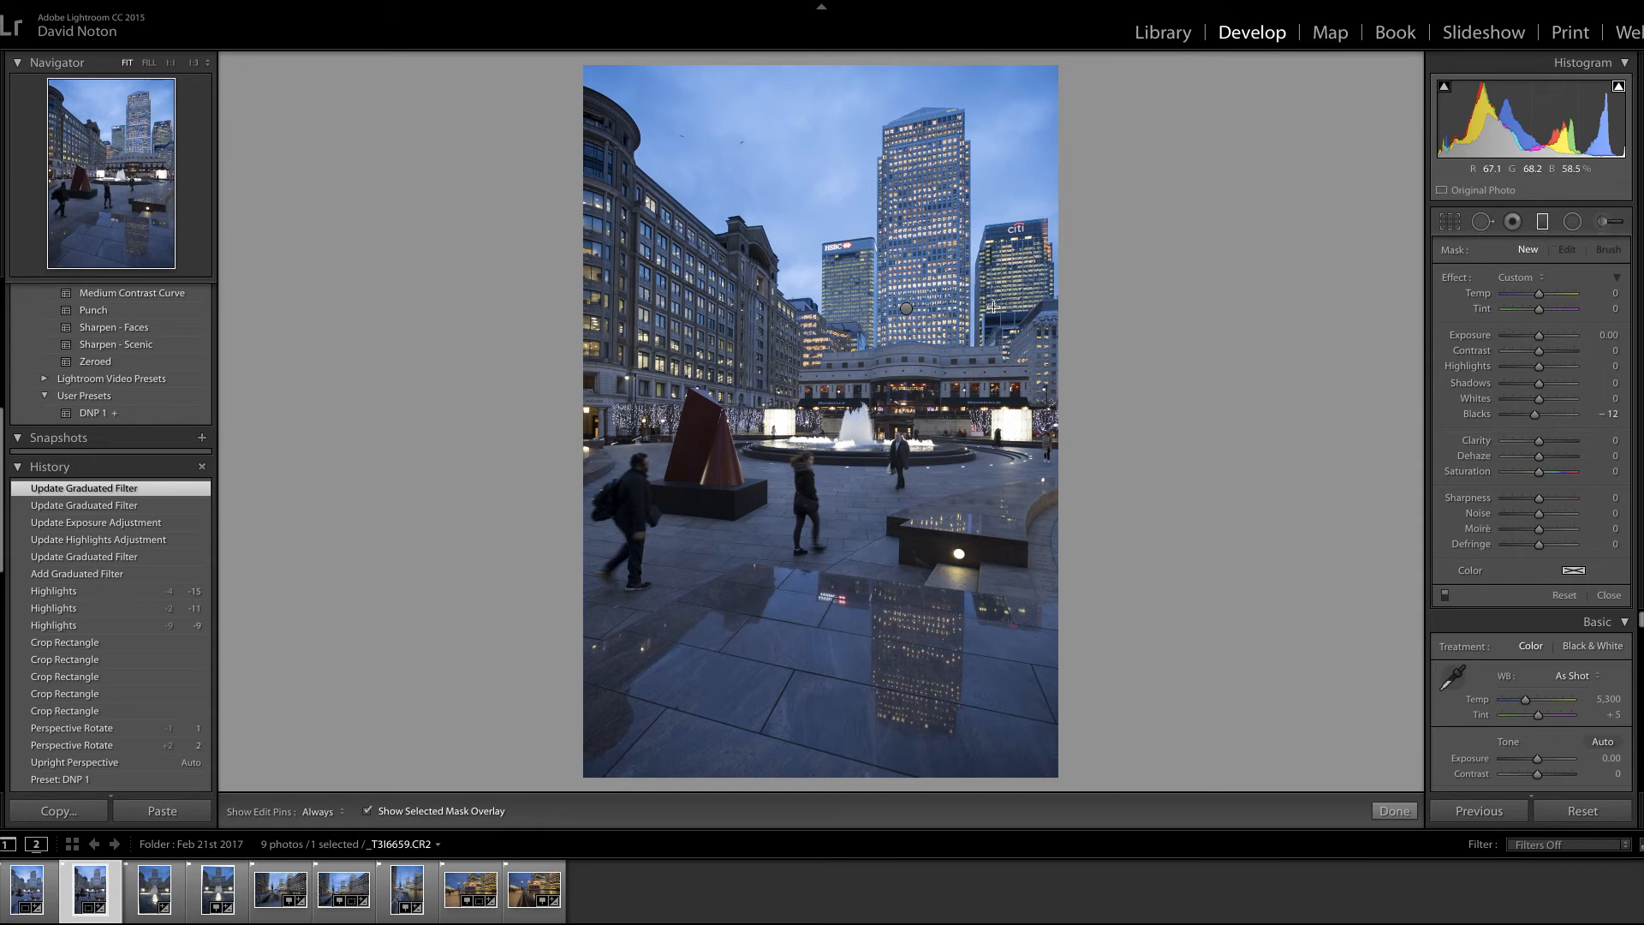
click(905, 308)
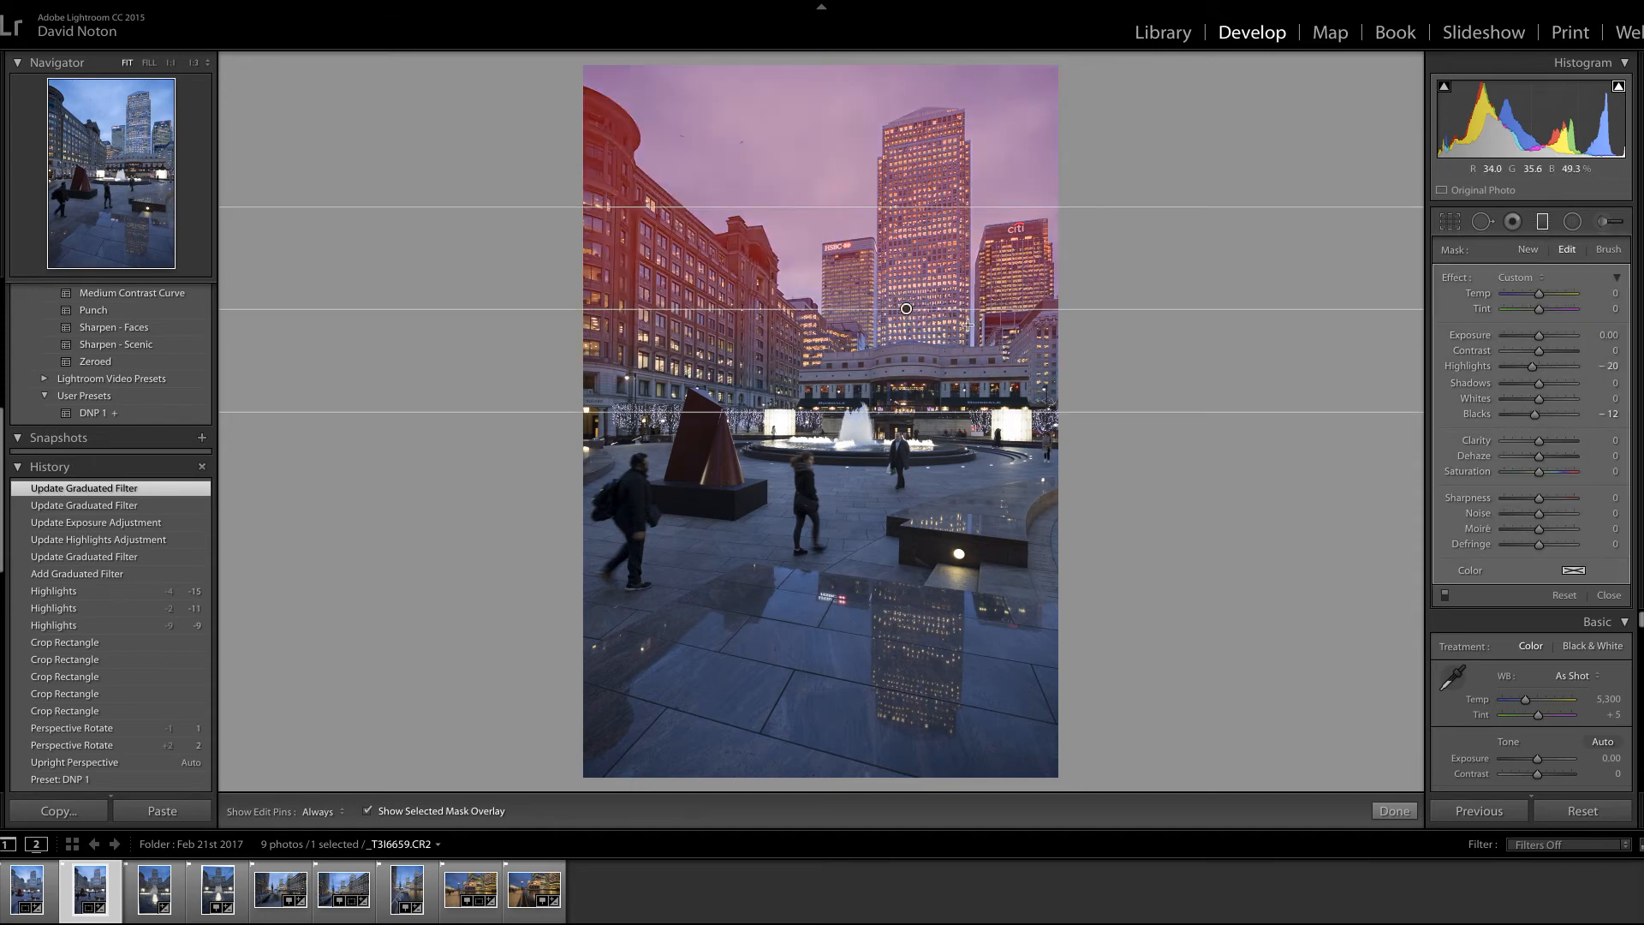
Step: Erase the sky filter's mask from the row of buildings left of the towers with an auto-masked brush, and hide the mask overlay
click(1607, 250)
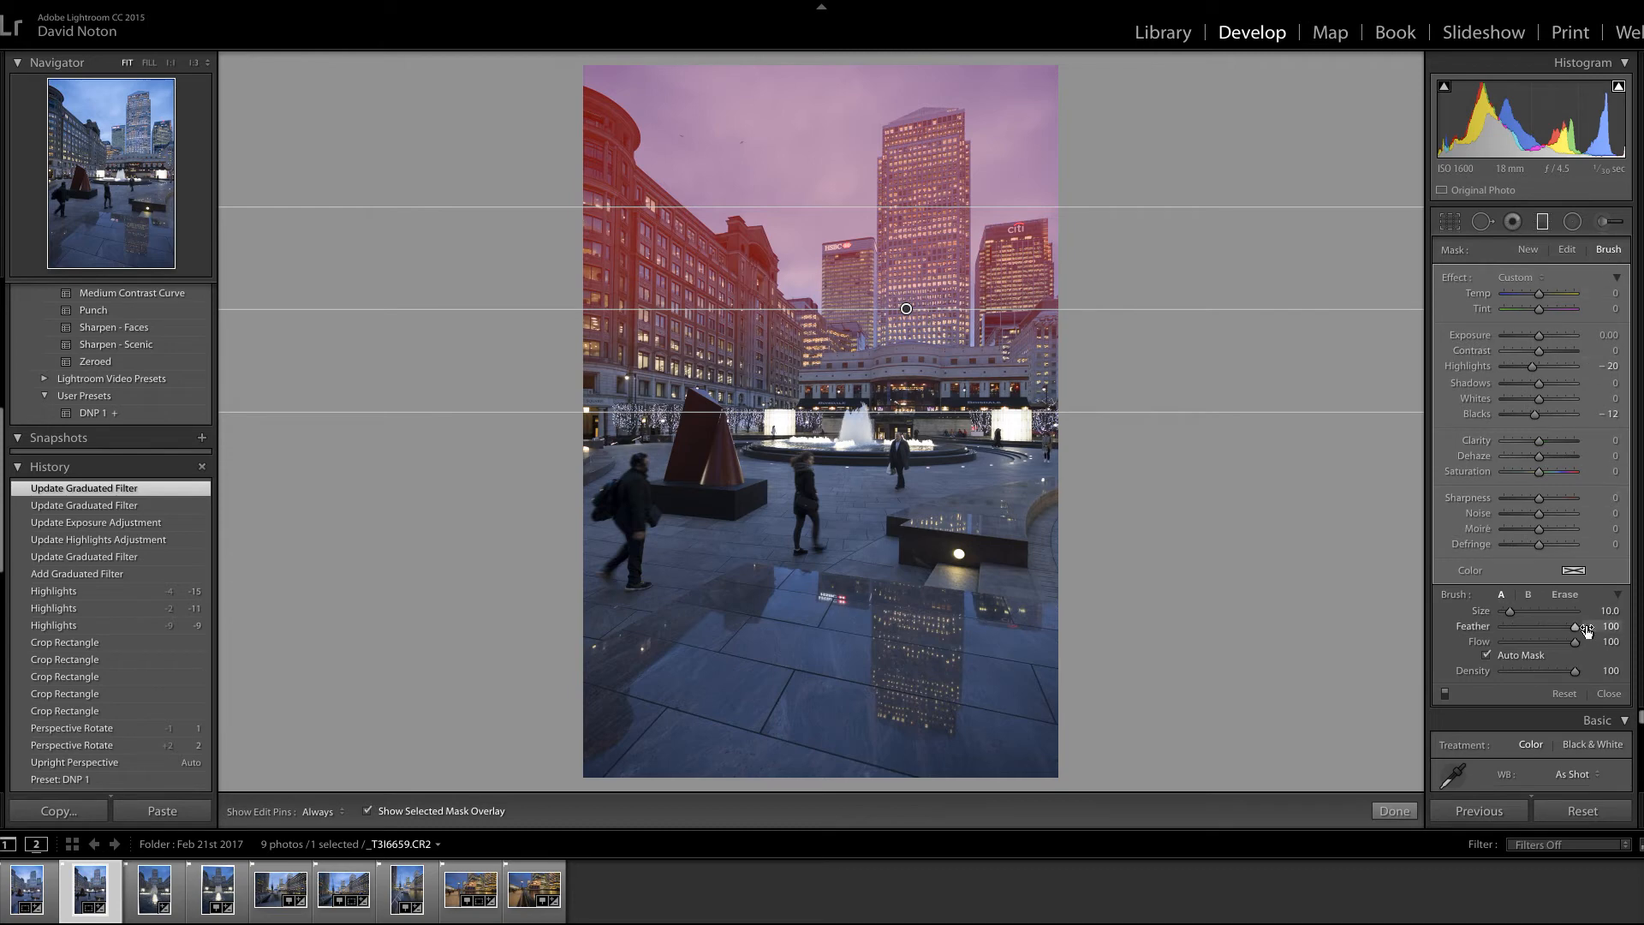
click(1565, 595)
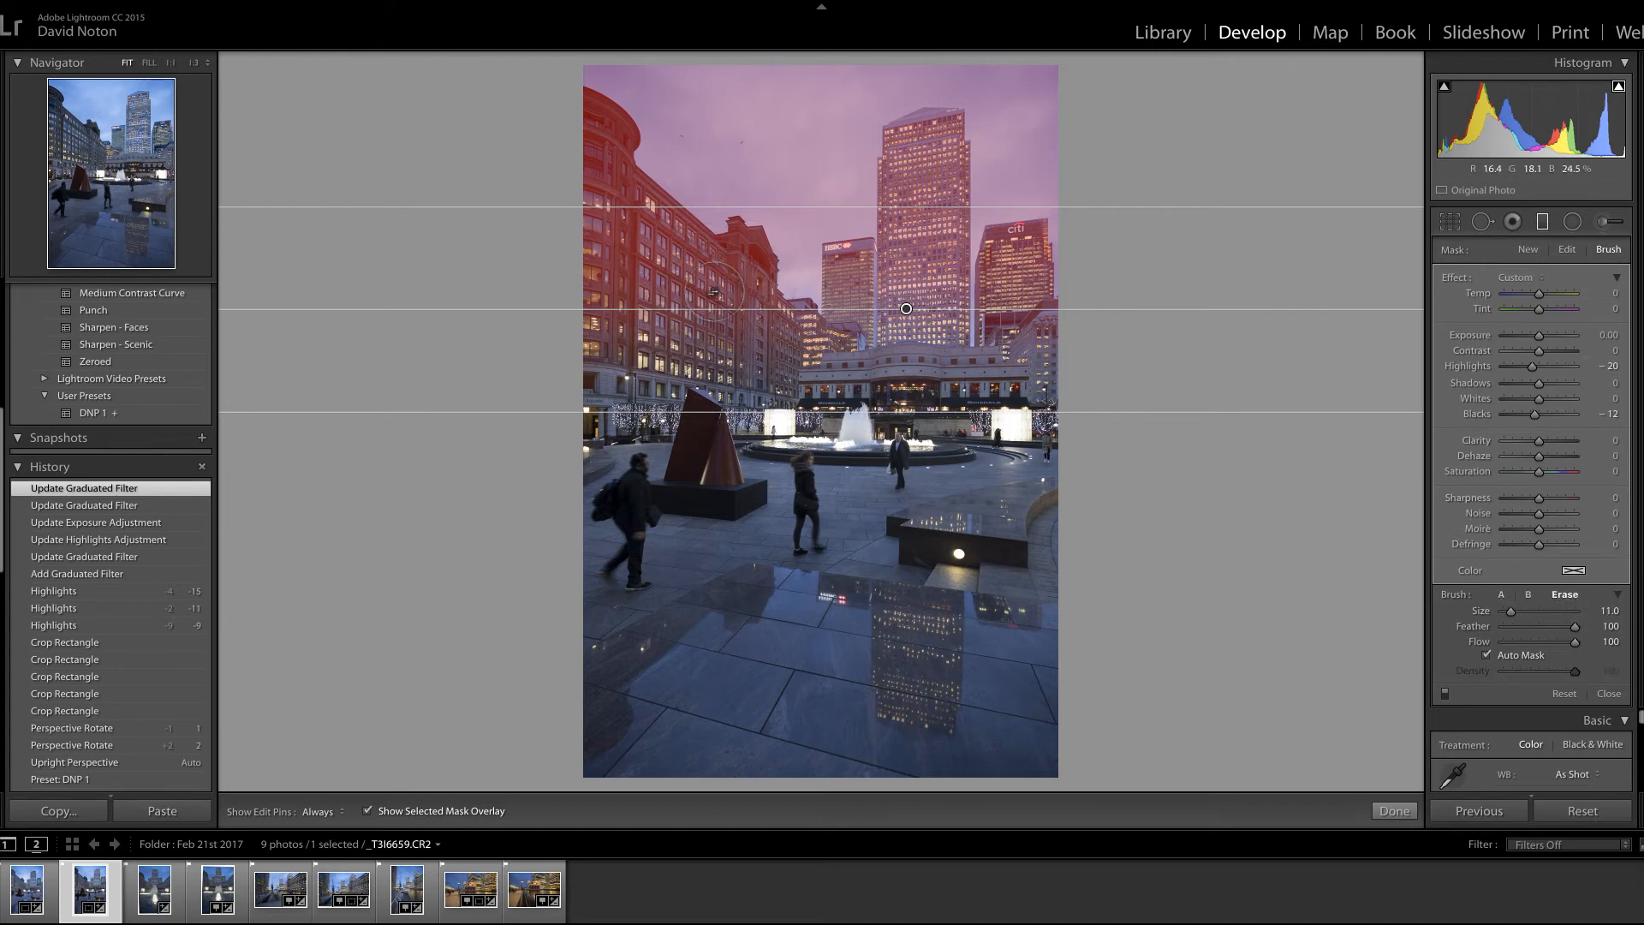
key(h)
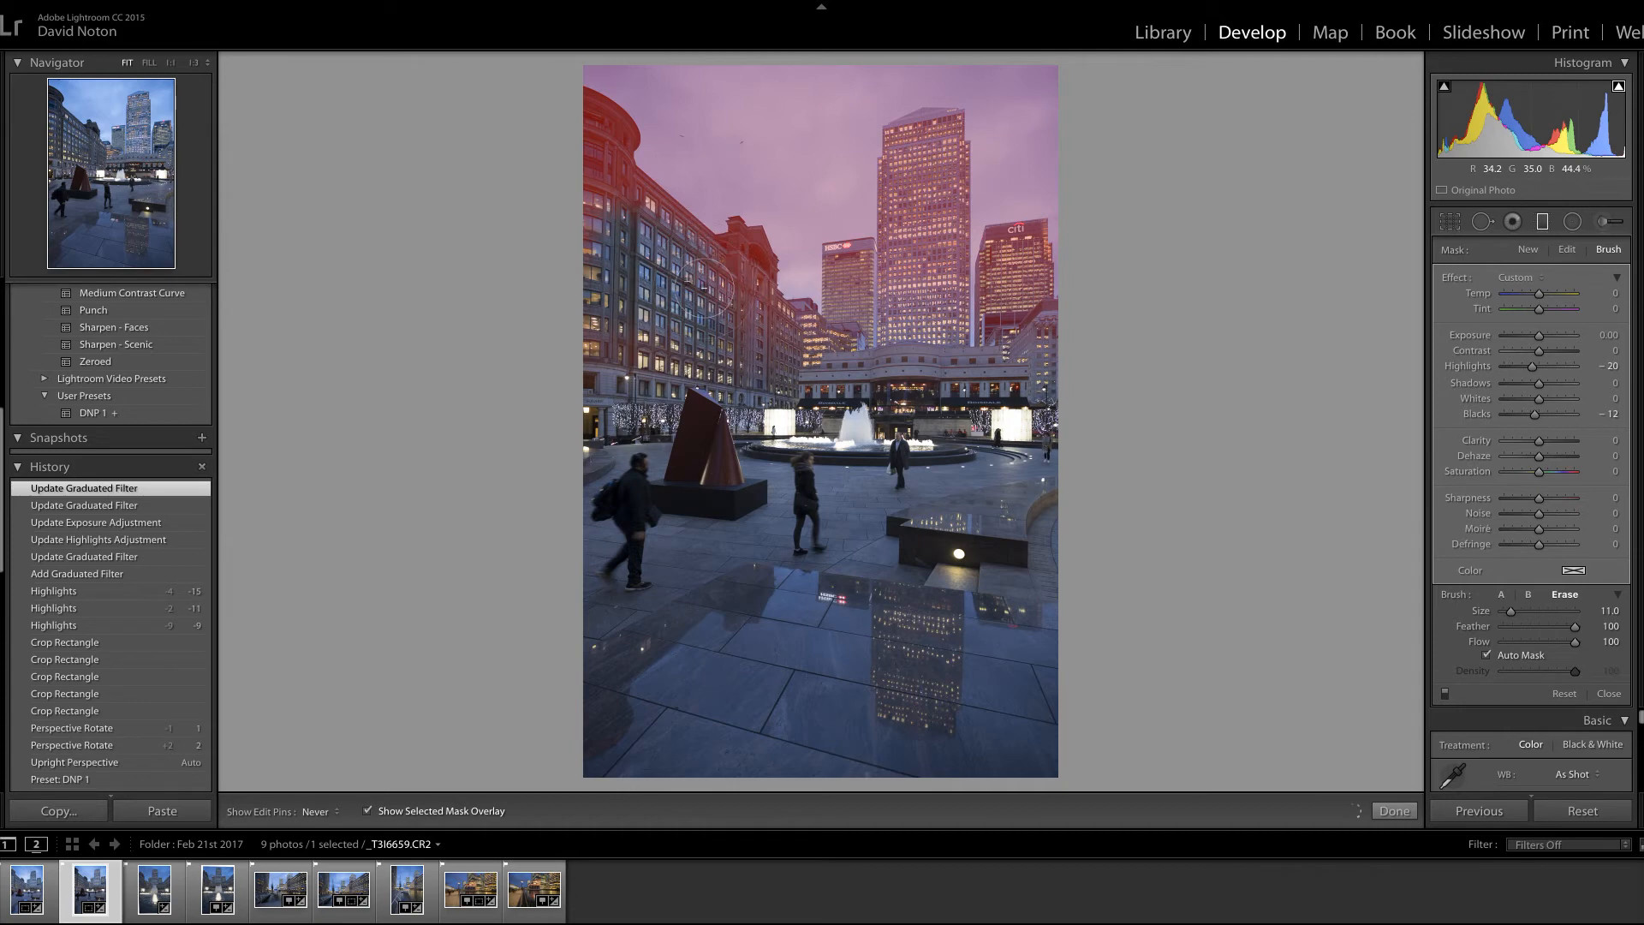
drag(608, 182, 593, 127)
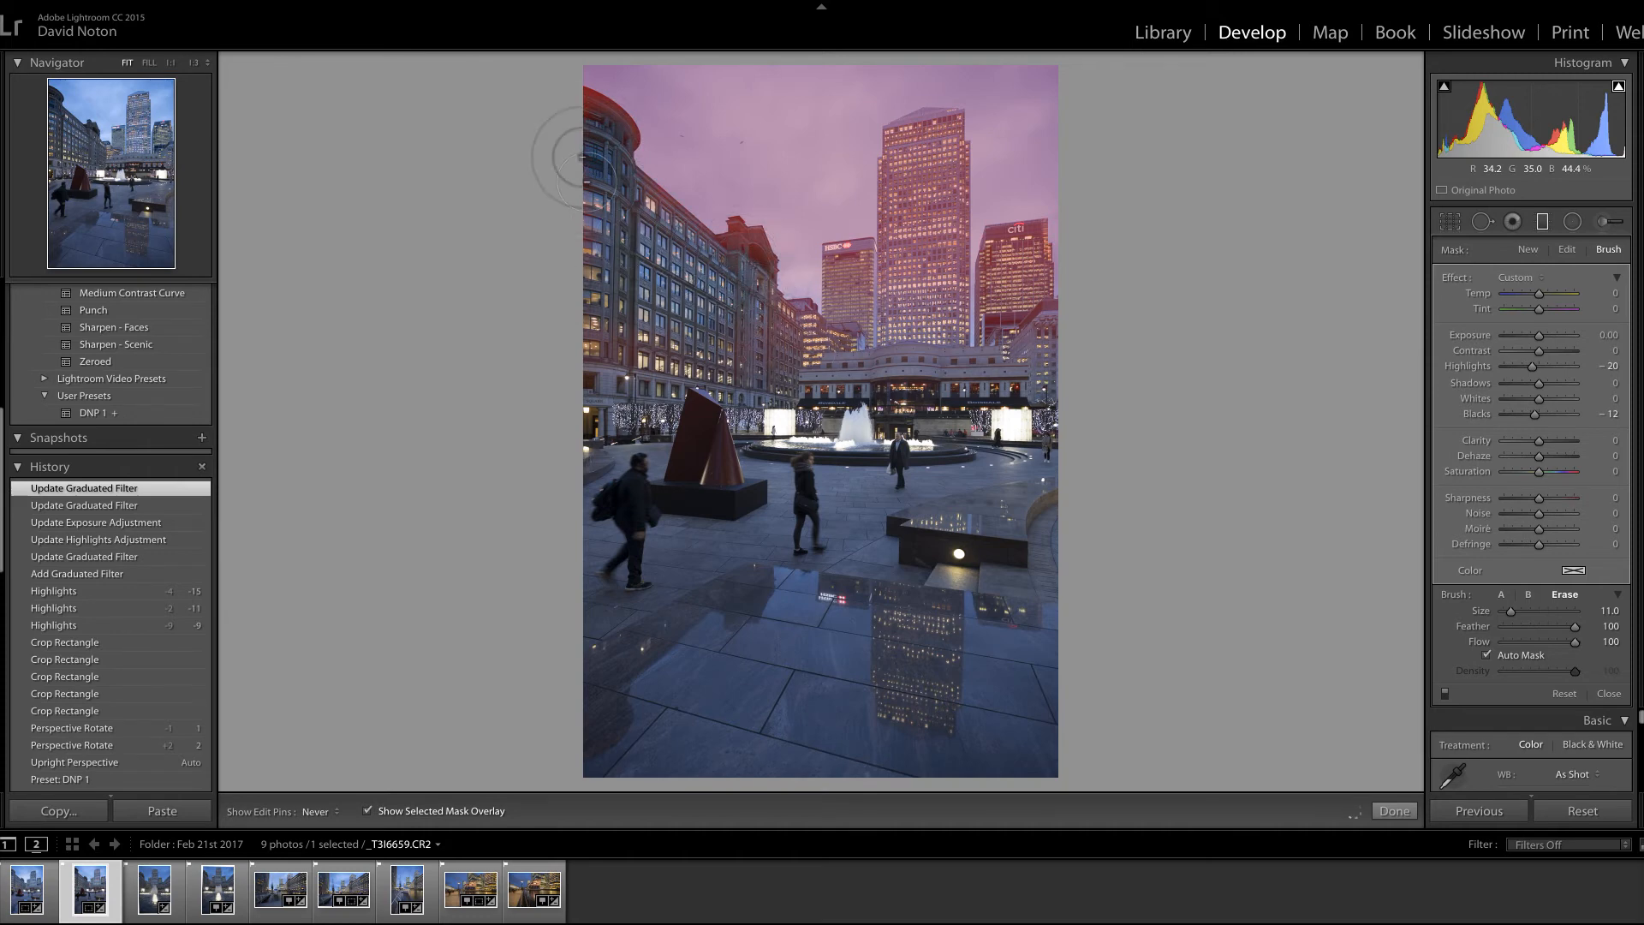
mouse_move(600, 124)
mouse_down()
mouse_move(589, 113)
mouse_move(601, 180)
mouse_move(659, 231)
mouse_move(741, 269)
mouse_move(746, 255)
mouse_move(726, 259)
mouse_move(751, 265)
mouse_move(750, 329)
mouse_move(819, 355)
mouse_up()
key(h)
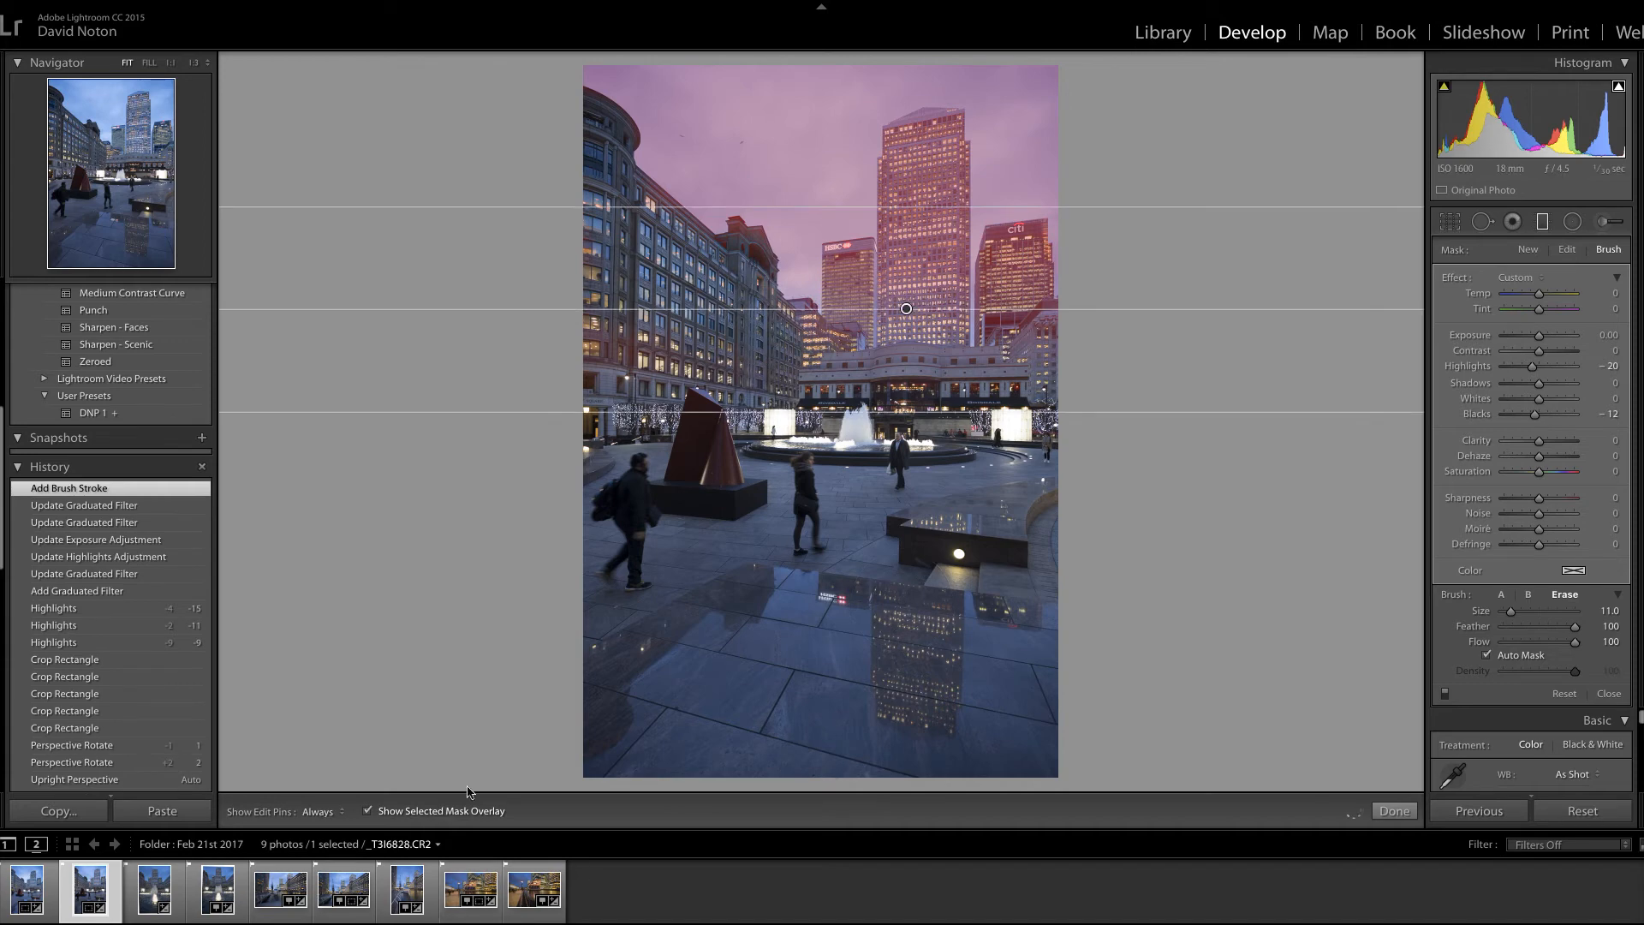
click(368, 812)
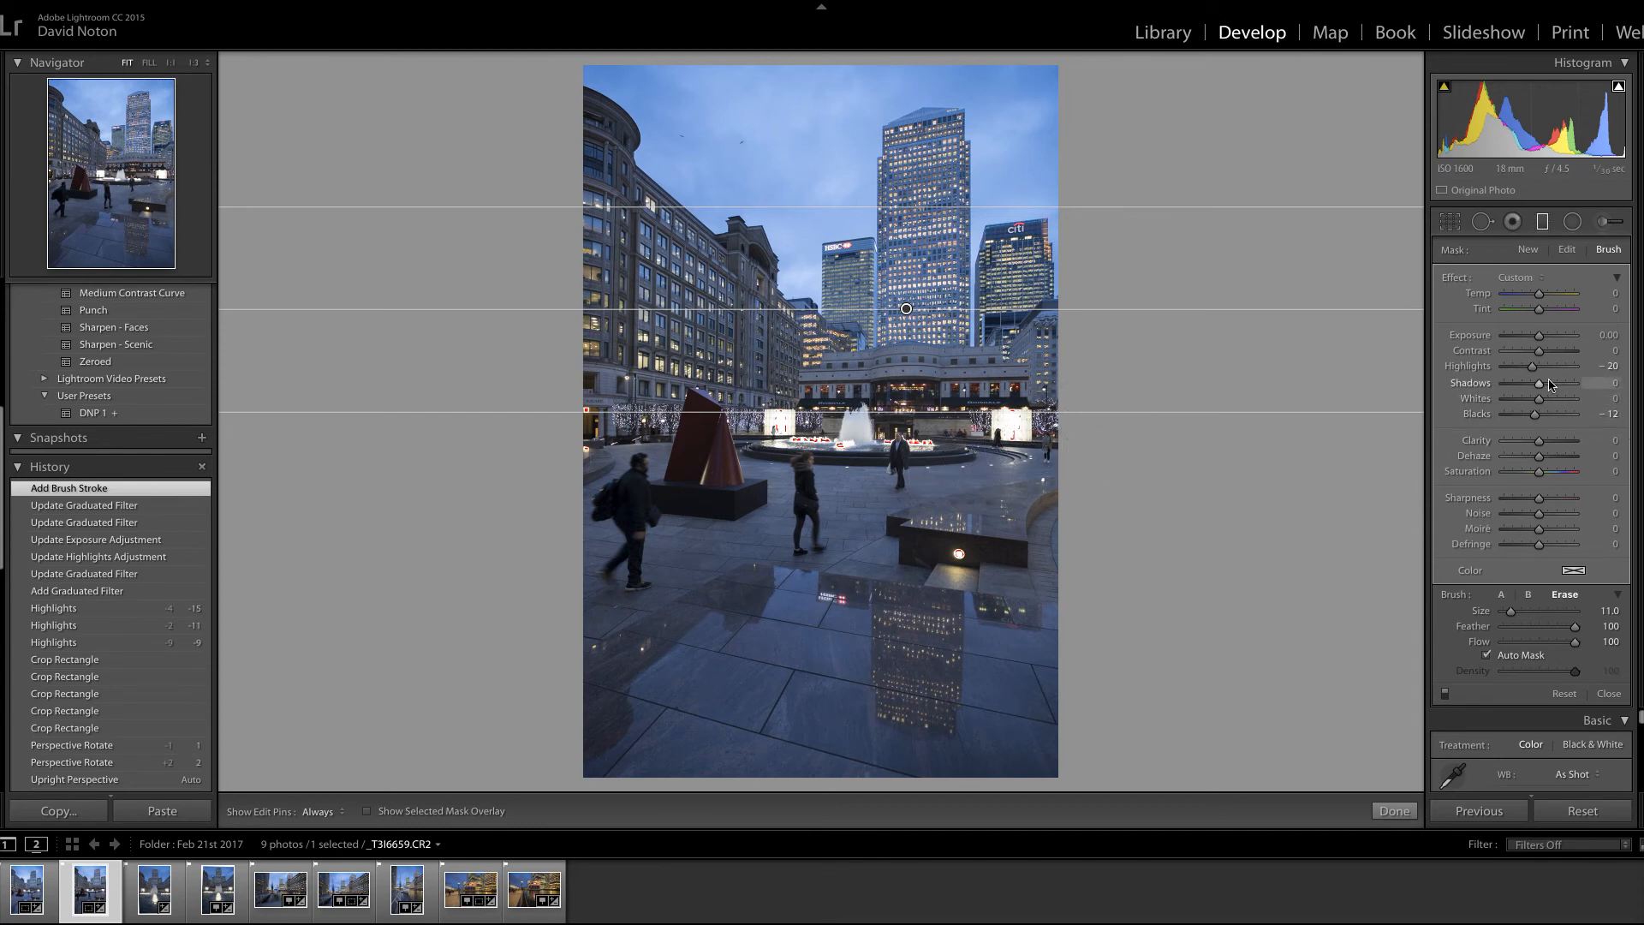
click(1392, 812)
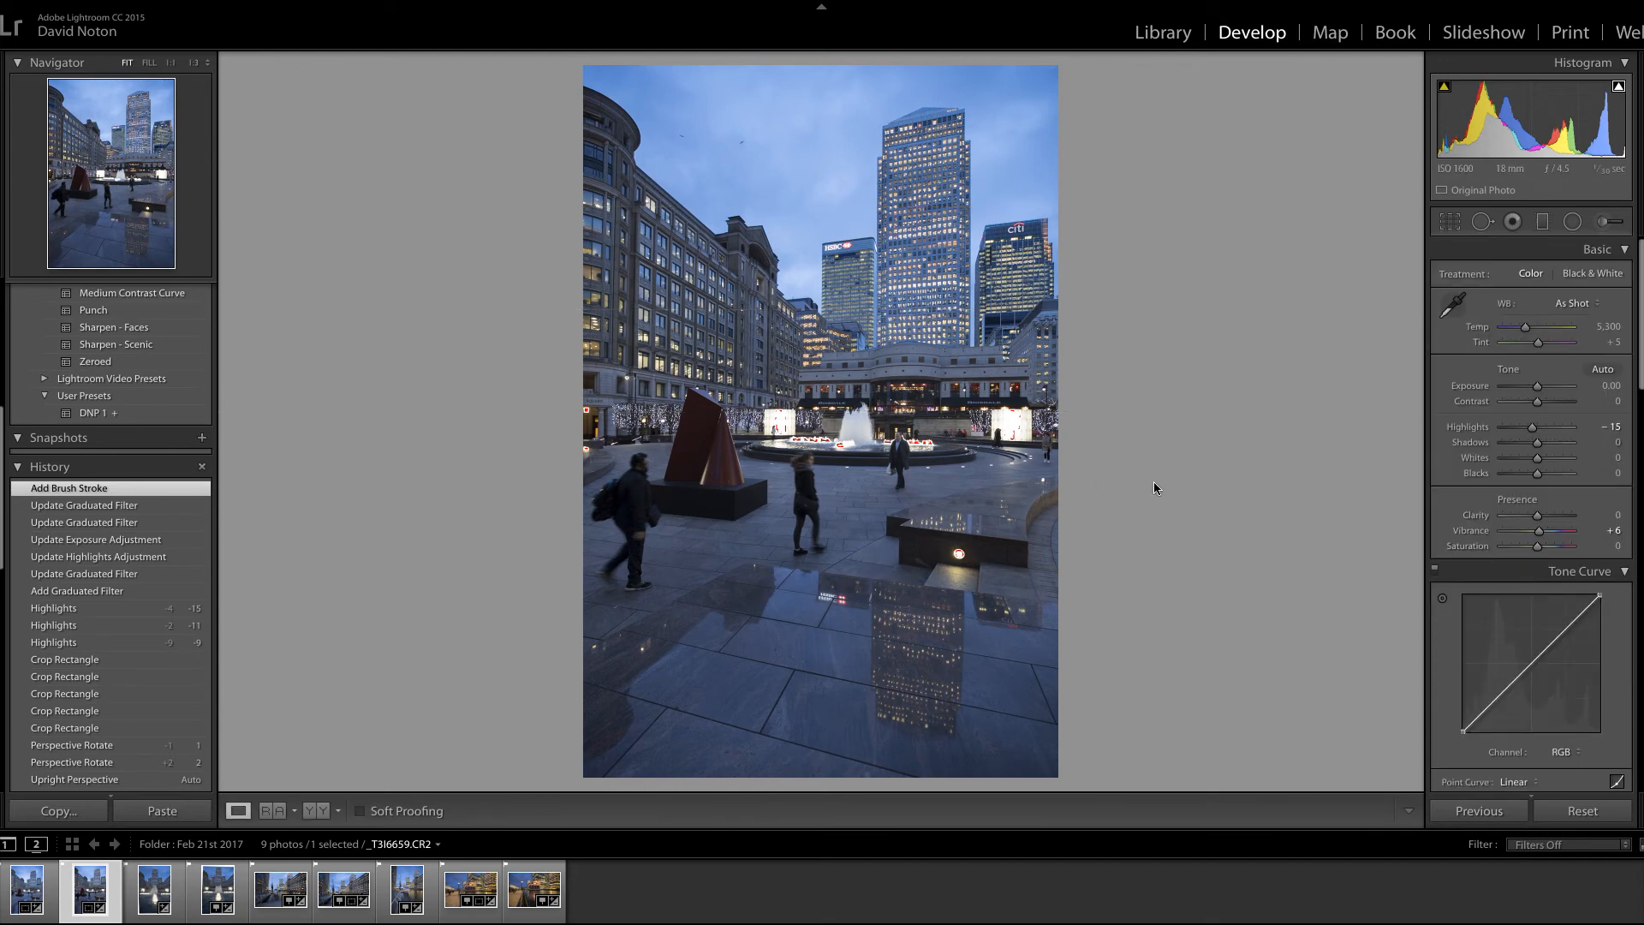
Step: Add a second horizontal graduated filter rising over the paved foreground, with its transition between the reflection's upper edge and the fountain
click(1542, 223)
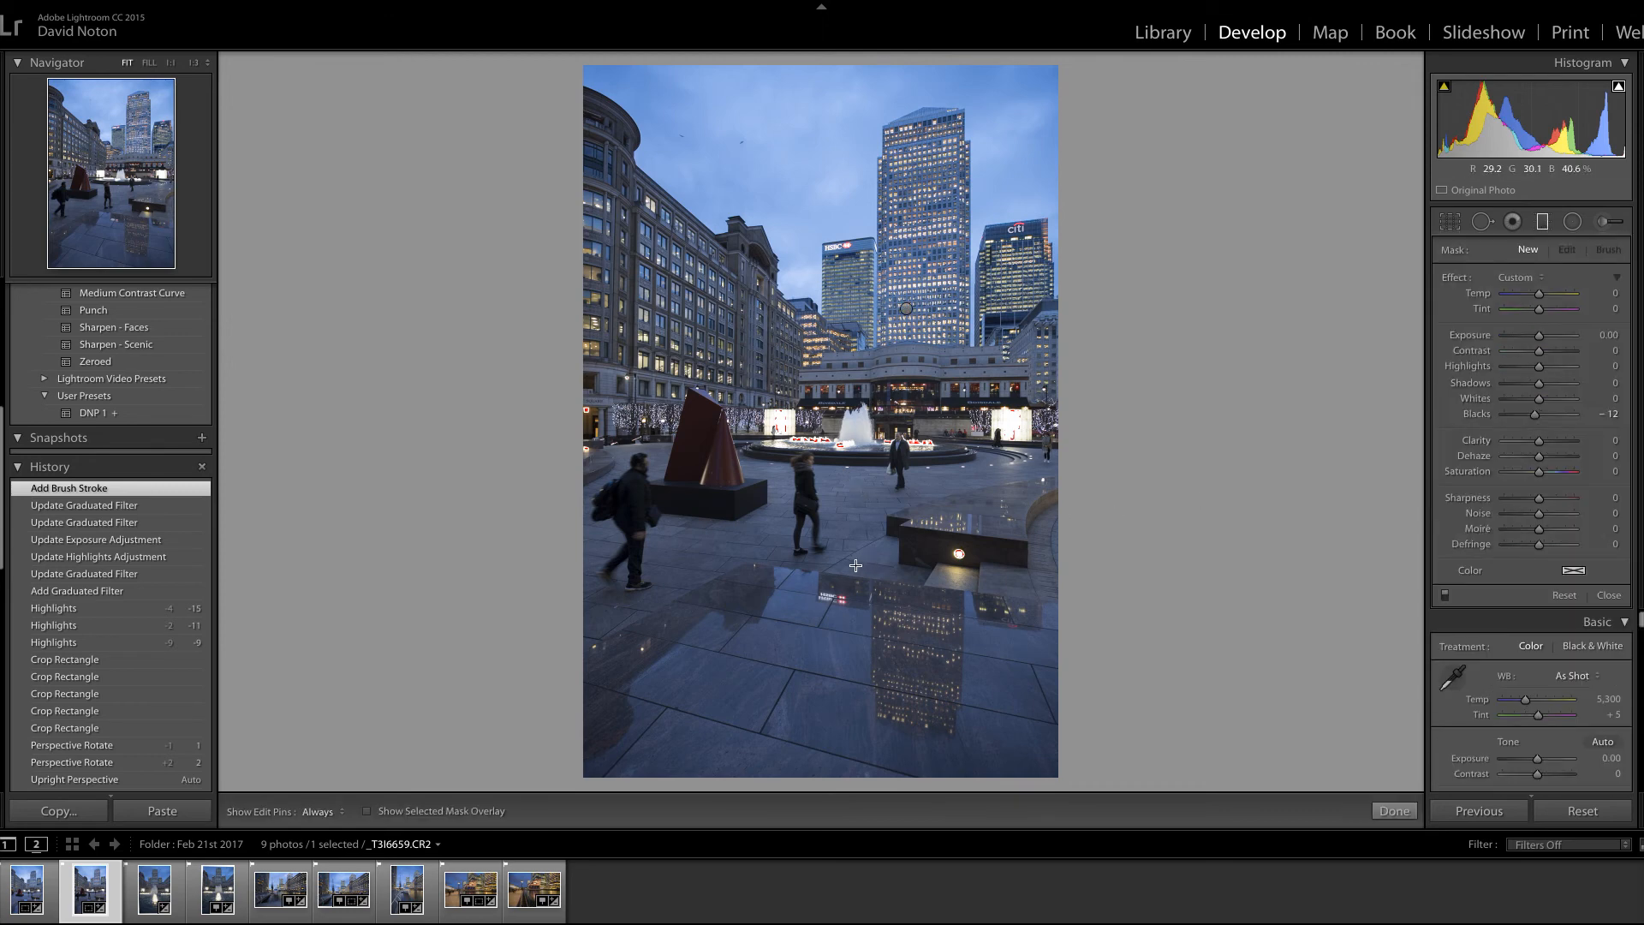
drag(878, 535, 856, 435)
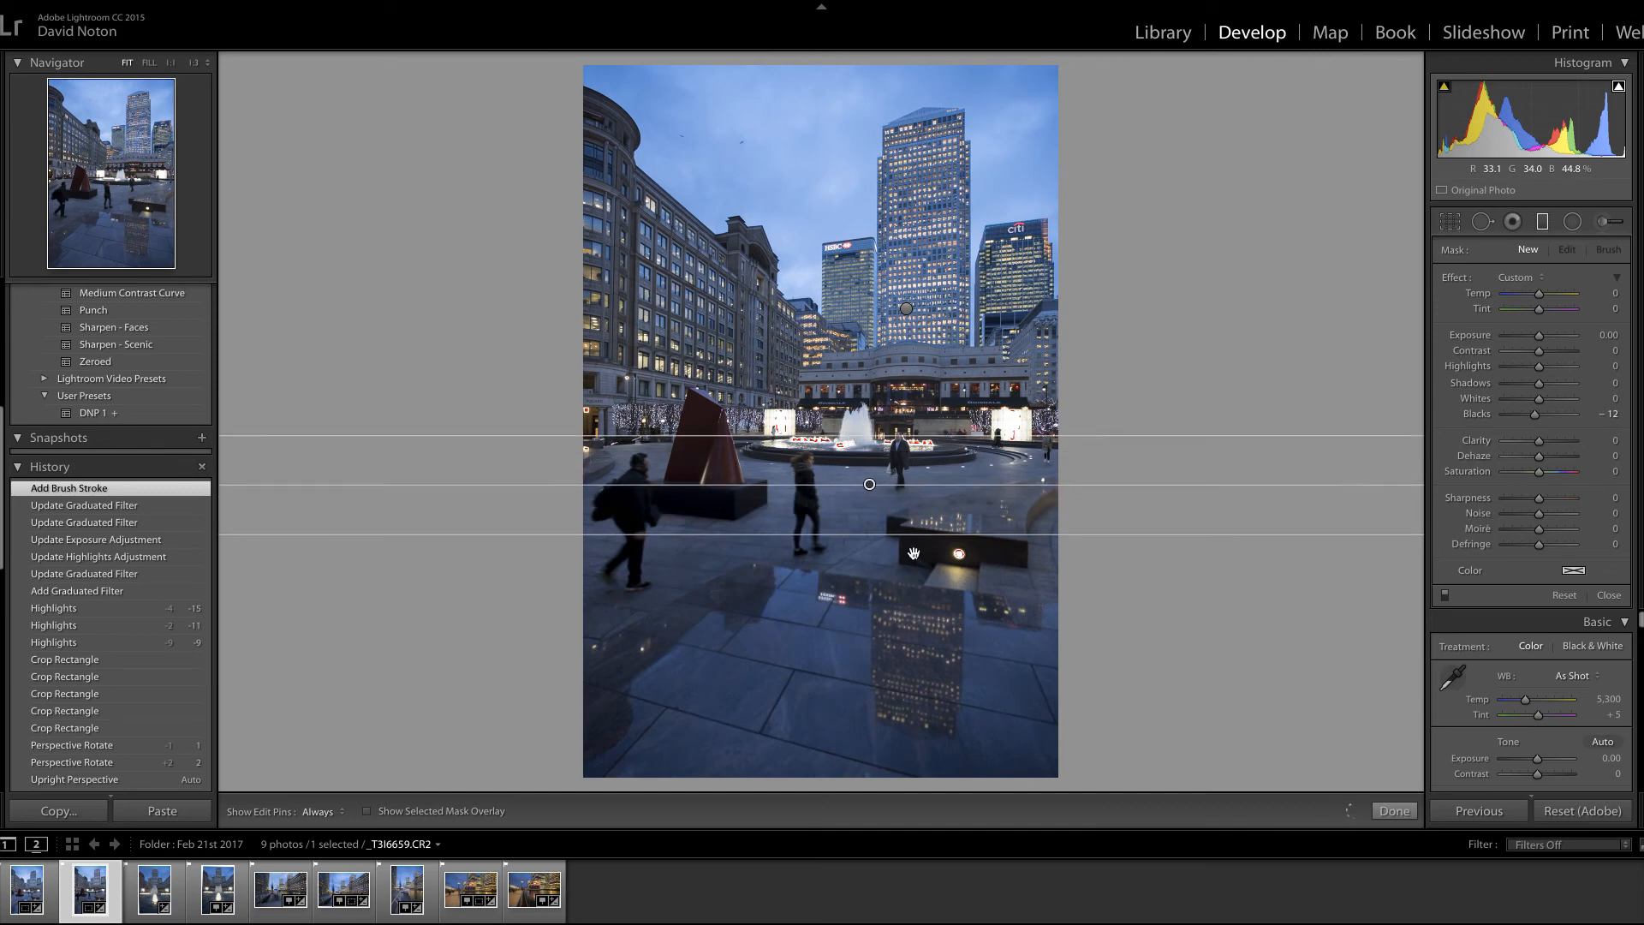
drag(882, 535, 870, 566)
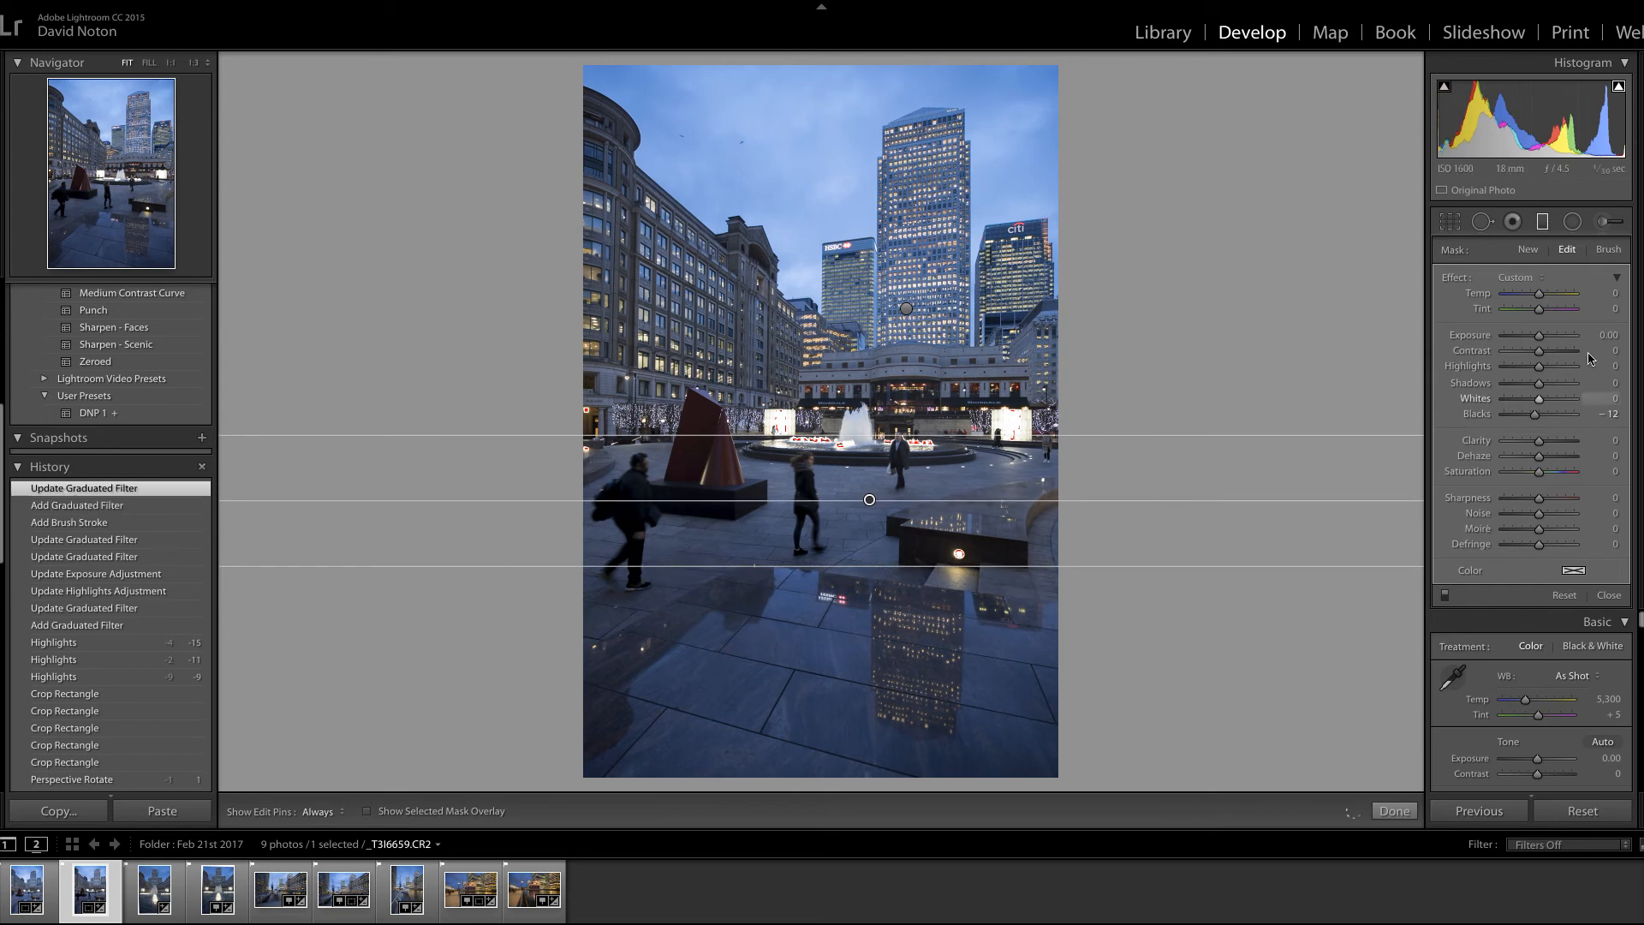
Step: Set the foreground filter's Blacks to 0, Shadows to 23, Exposure to 0.32 and Contrast to 21, and compare before and after side by side
drag(1532, 416, 1543, 415)
double_click(1544, 415)
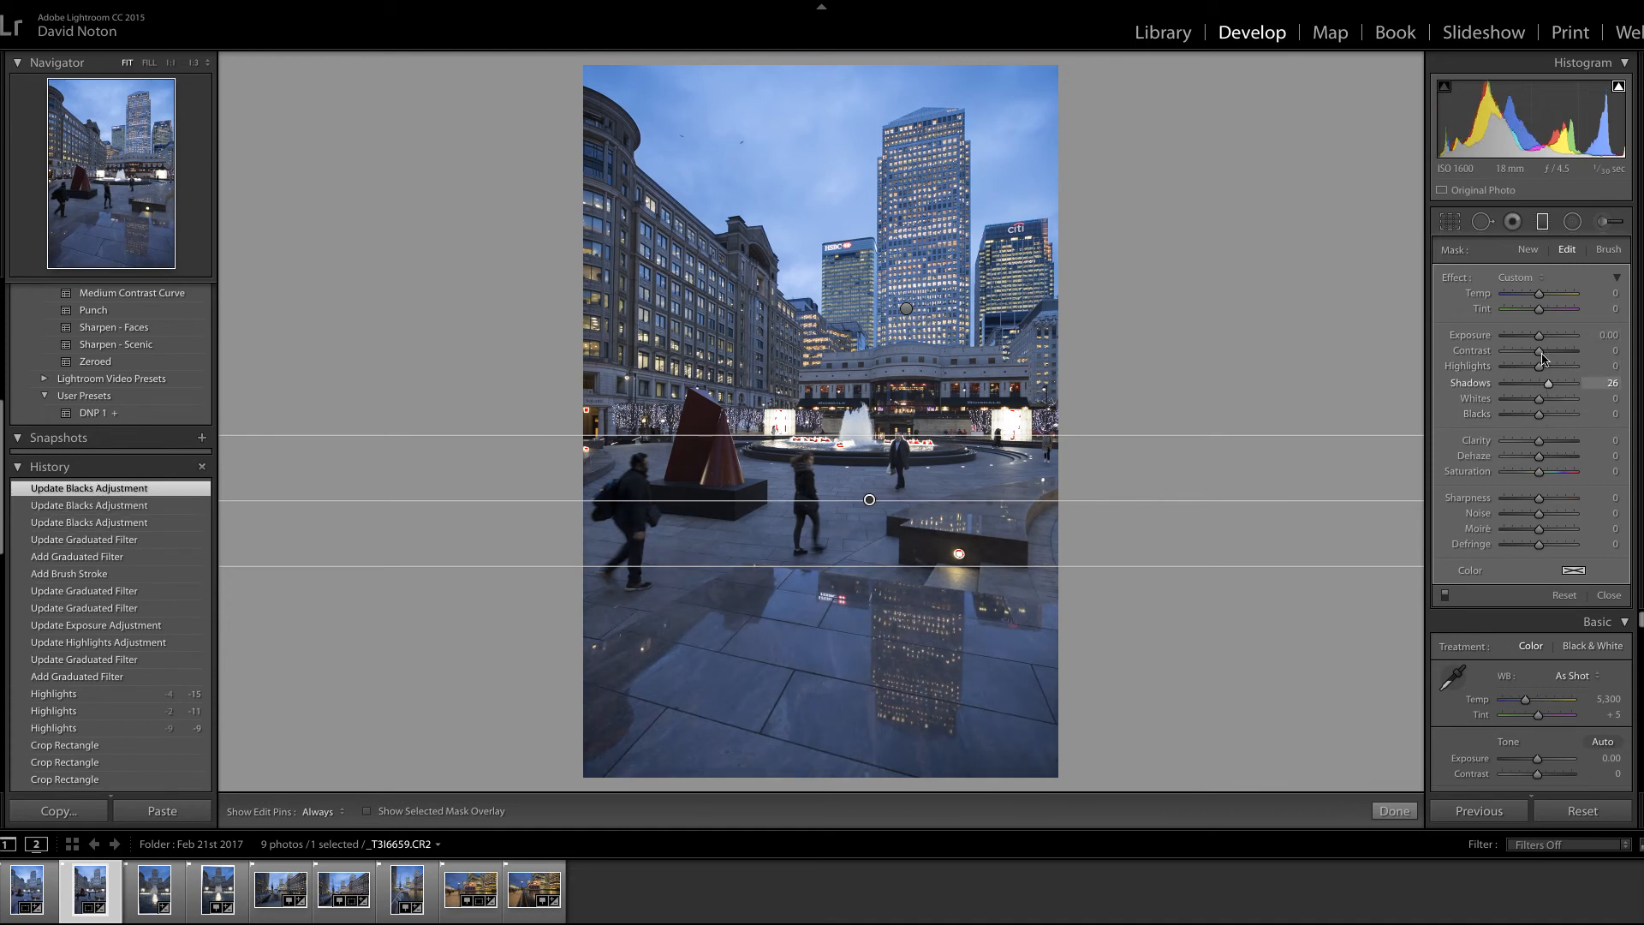
drag(1539, 341, 1541, 347)
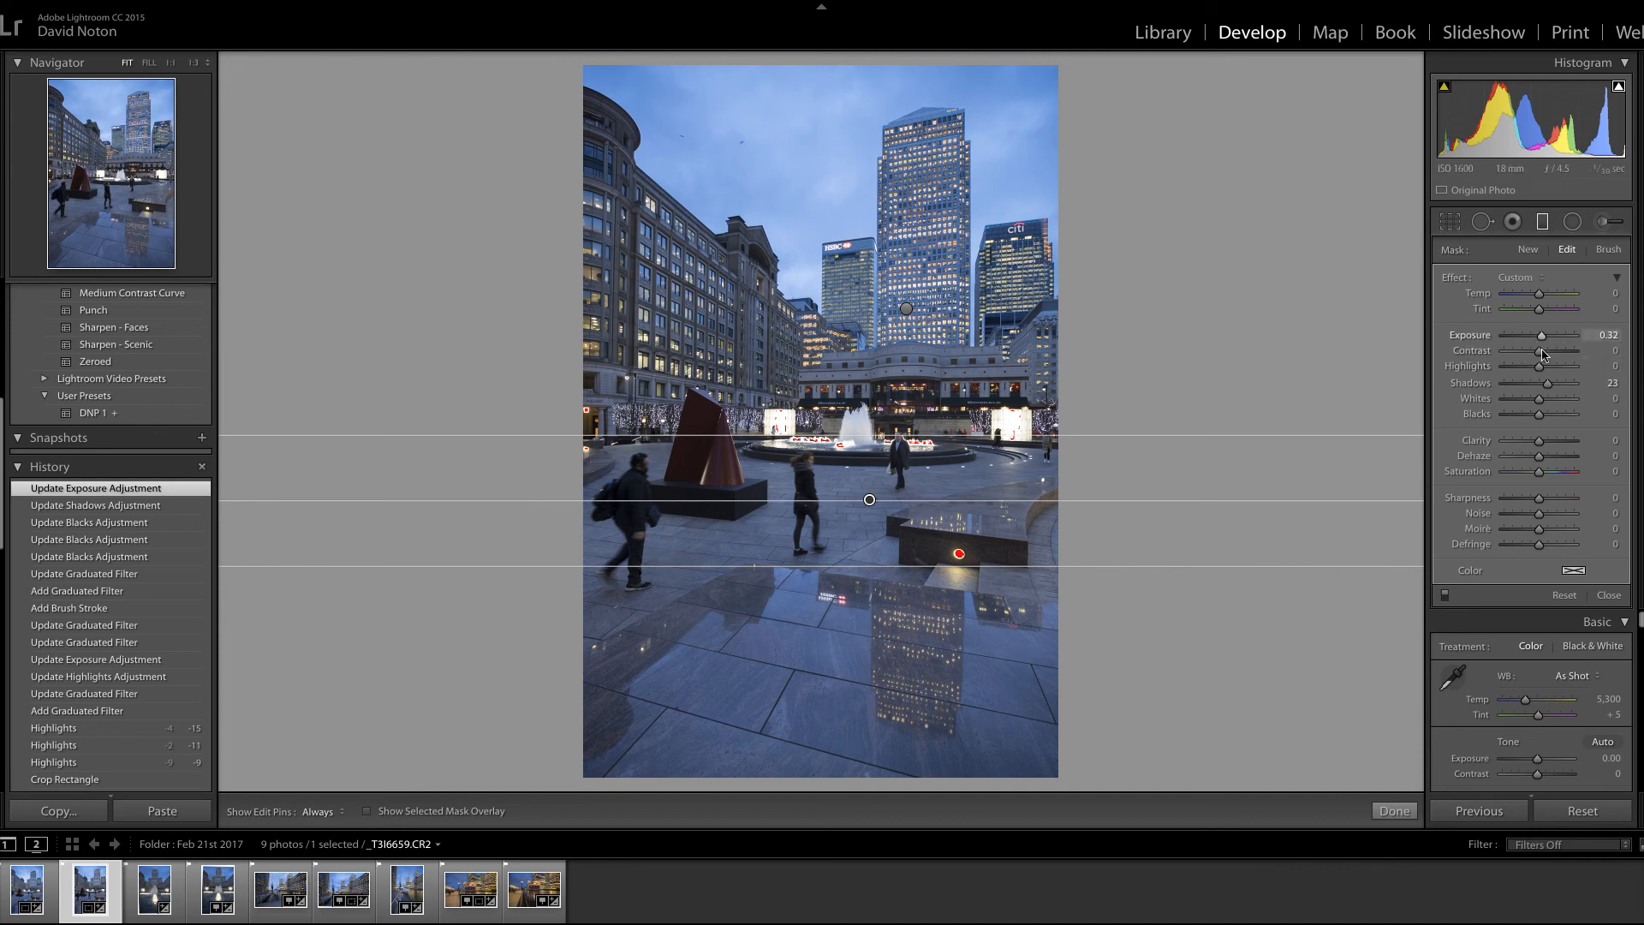
drag(1540, 352, 1545, 358)
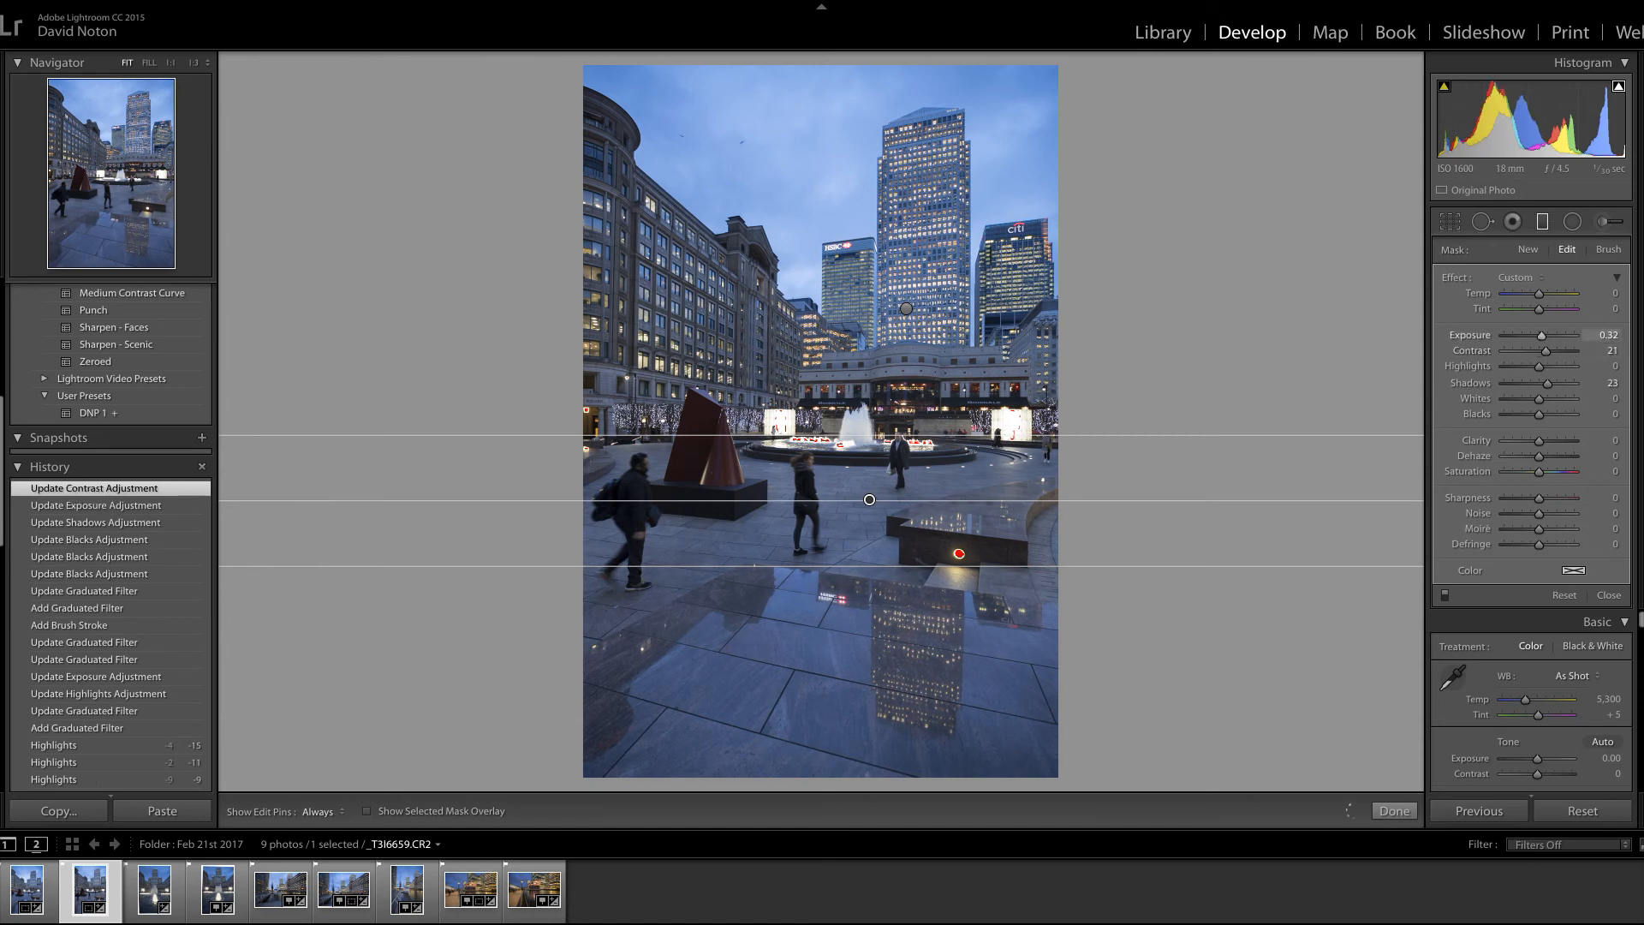
click(1392, 811)
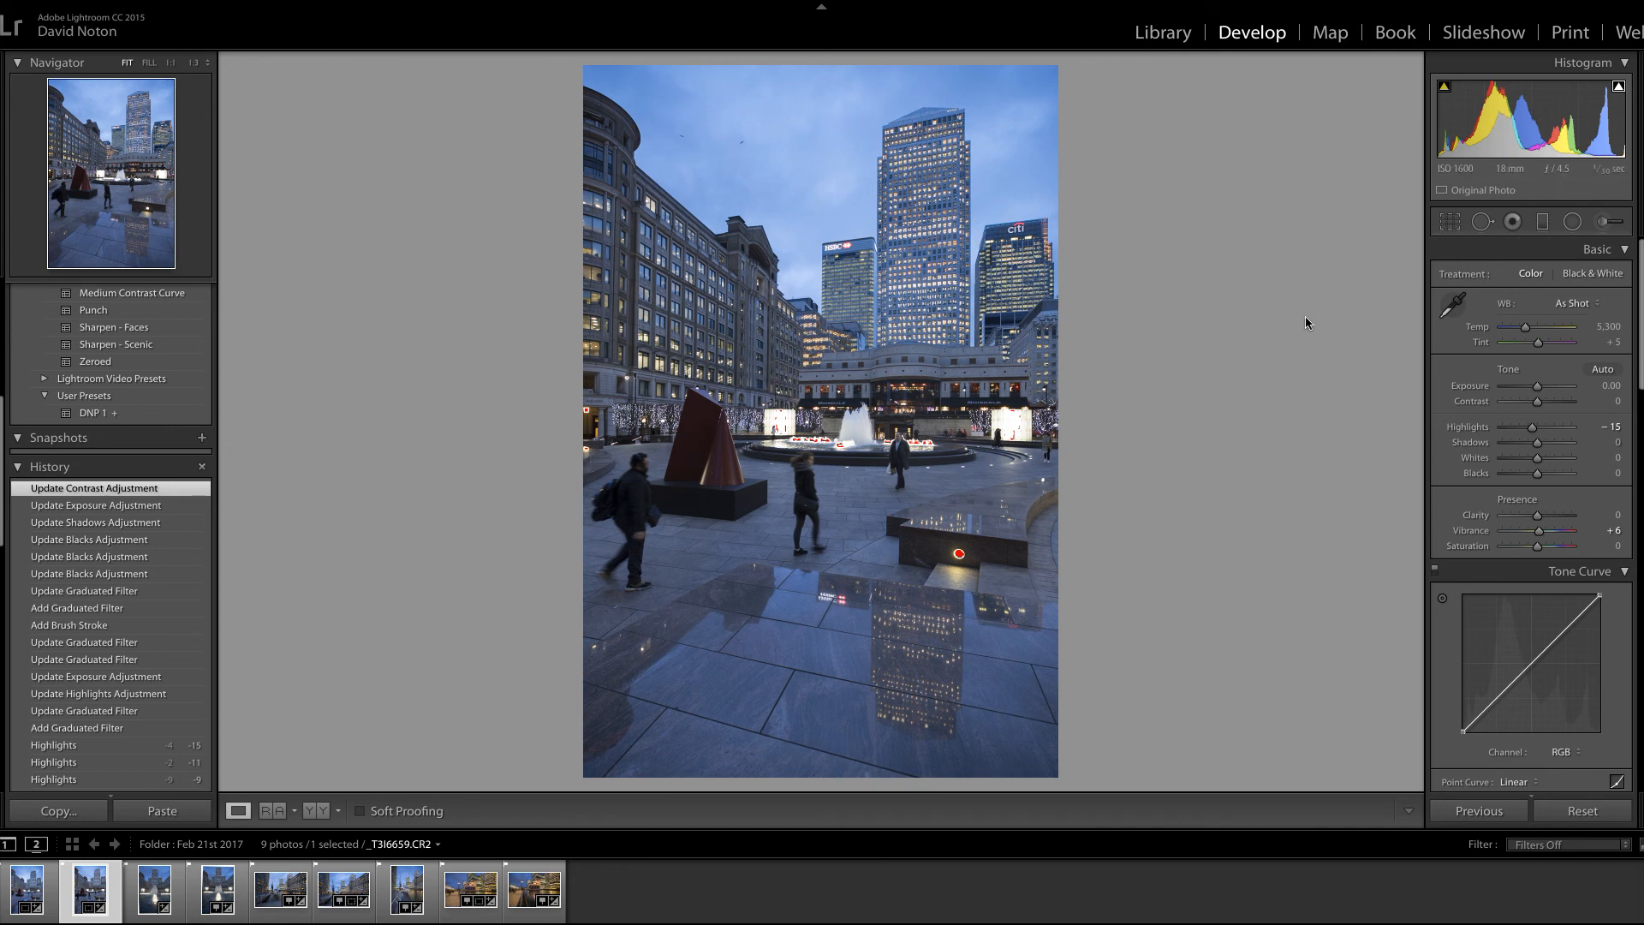
click(315, 811)
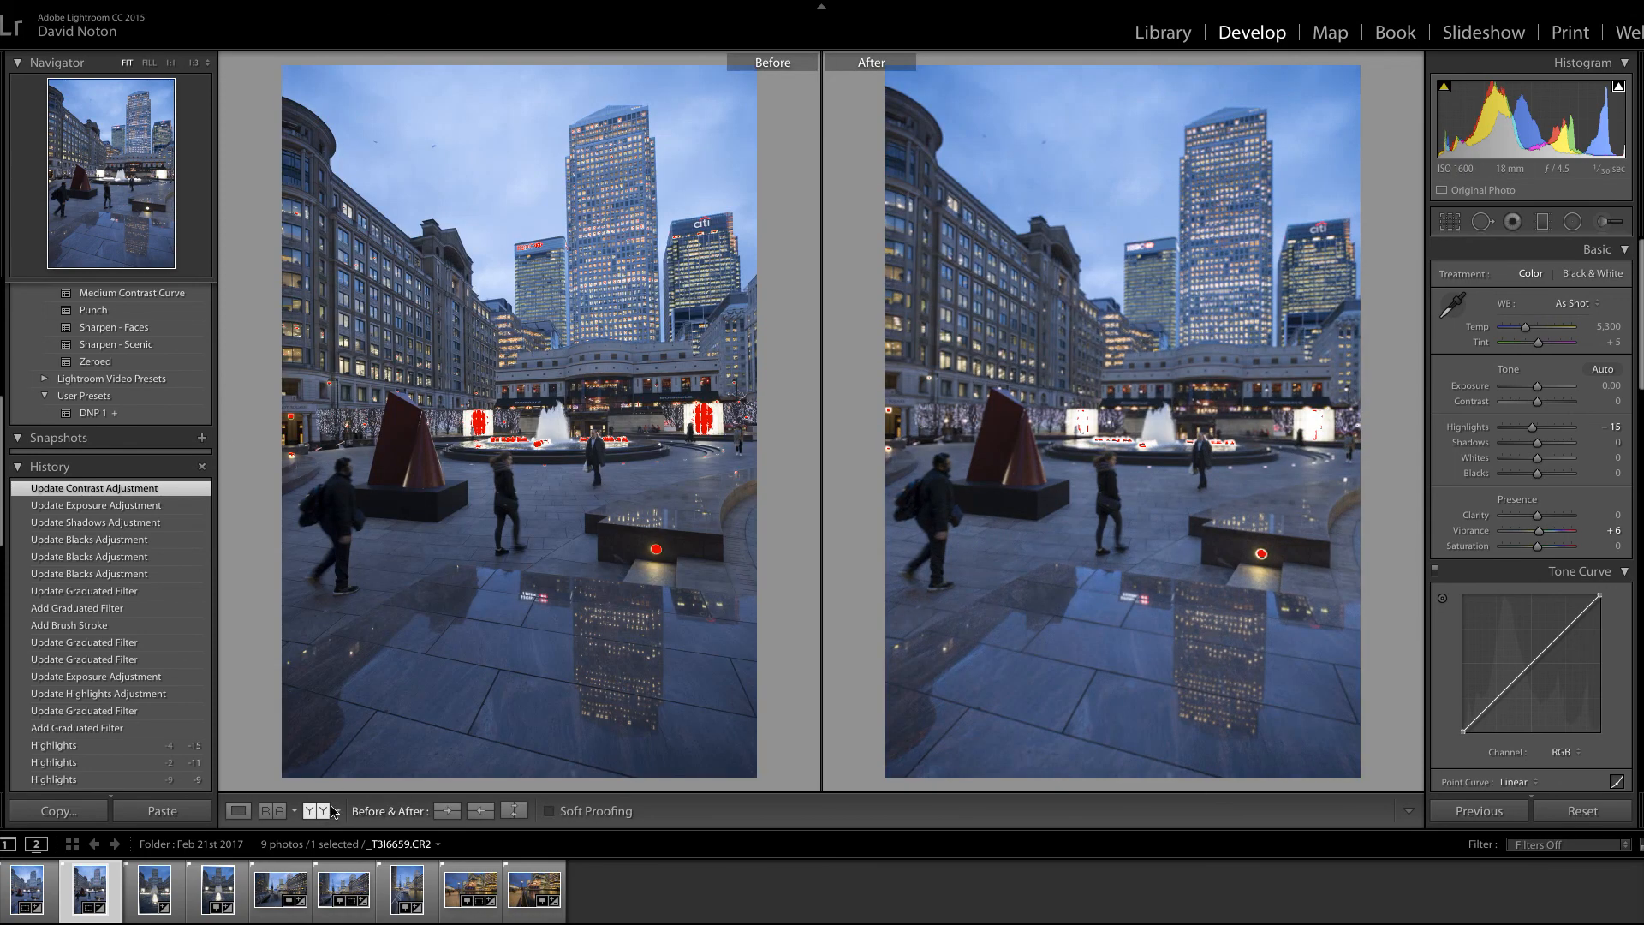